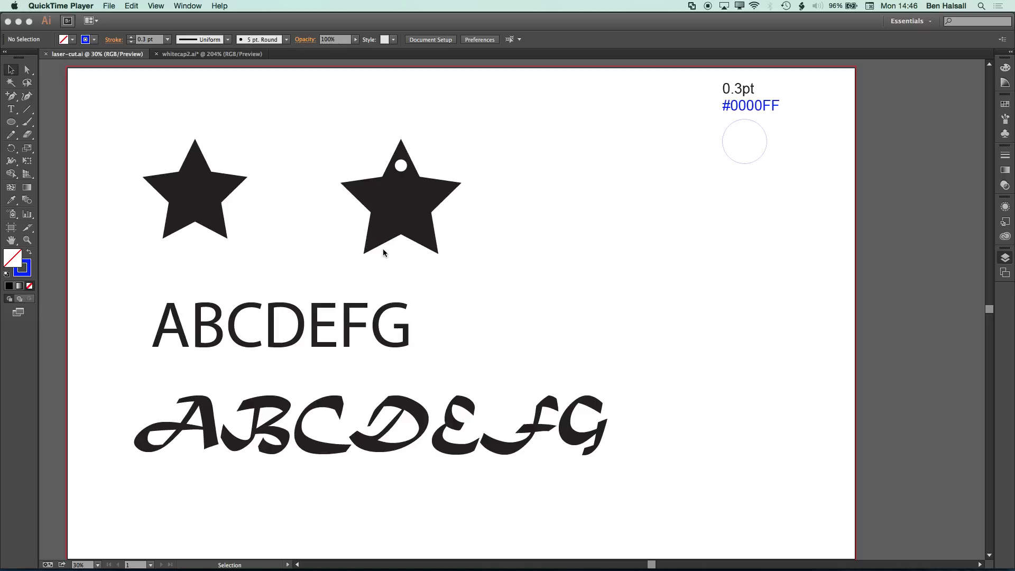
Step: Activate the Illustrator window with laser-cut.ai so the Pathfinder and Layers panels appear
{"action": "left_click", "coordinate": [391, 228]}
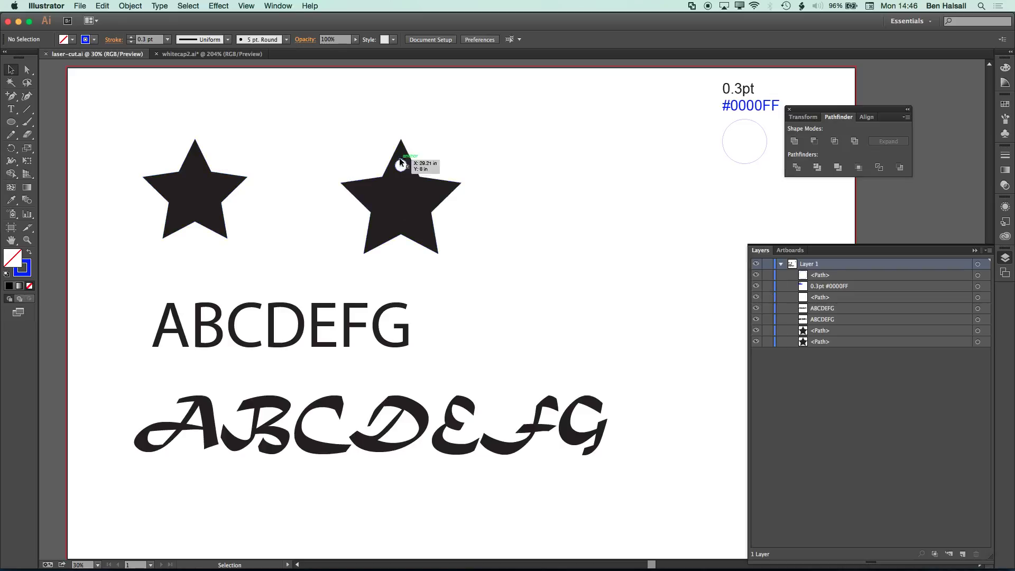
Step: Select the left star, remove its fill and give it a 0.3 pt stroke
{"action": "left_click", "coordinate": [194, 199]}
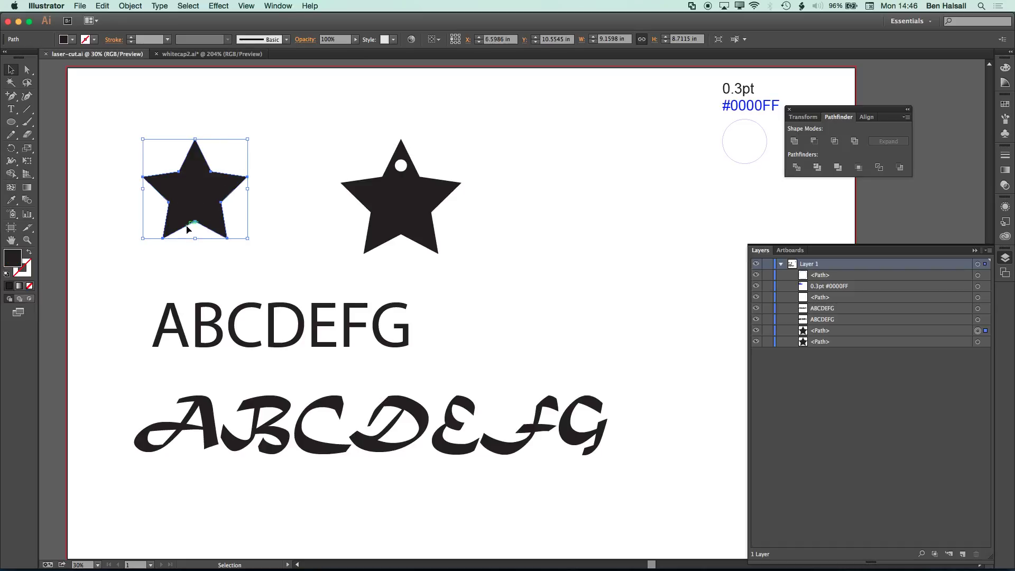
{"action": "left_click", "coordinate": [30, 255]}
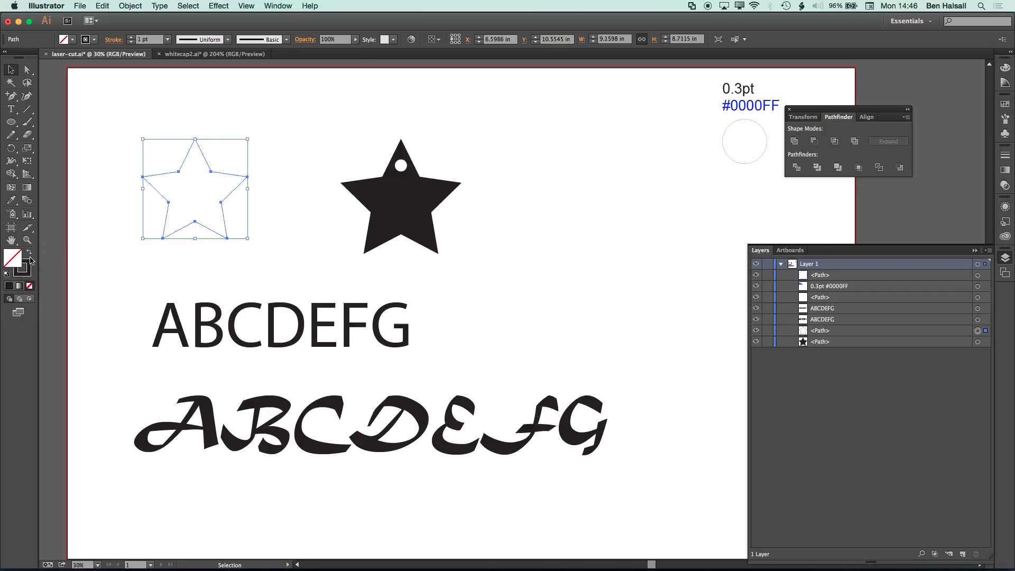
{"action": "left_click", "coordinate": [28, 273]}
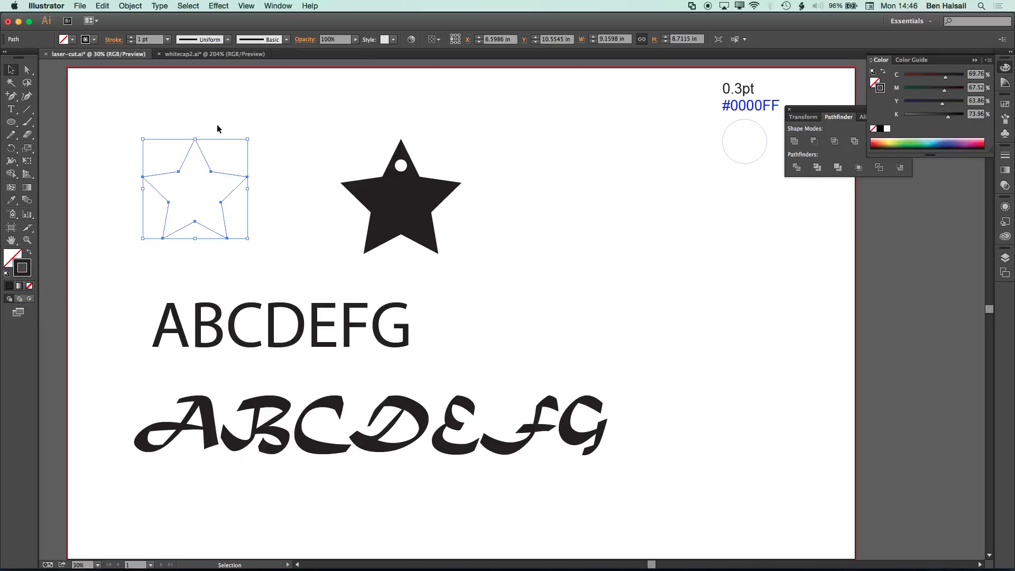
{"action": "left_click", "coordinate": [150, 40]}
{"action": "type", "text": "0.3"}
{"action": "key", "text": "Tab"}
Step: Set the left star's stroke colour to #0000FF blue, then deselect it
{"action": "double_click", "coordinate": [28, 269]}
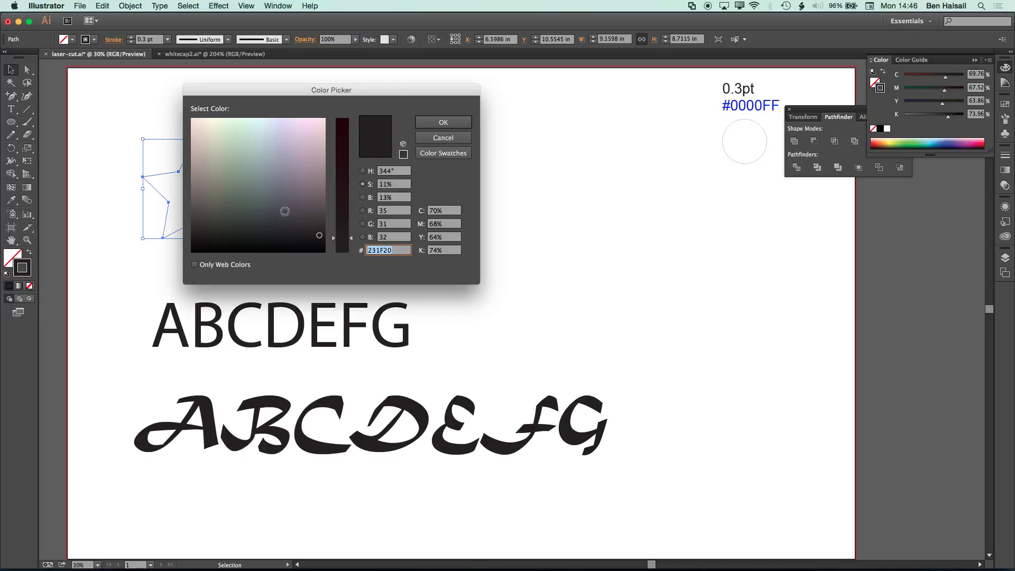
{"action": "type", "text": "0000ff"}
{"action": "key", "text": "Tab"}
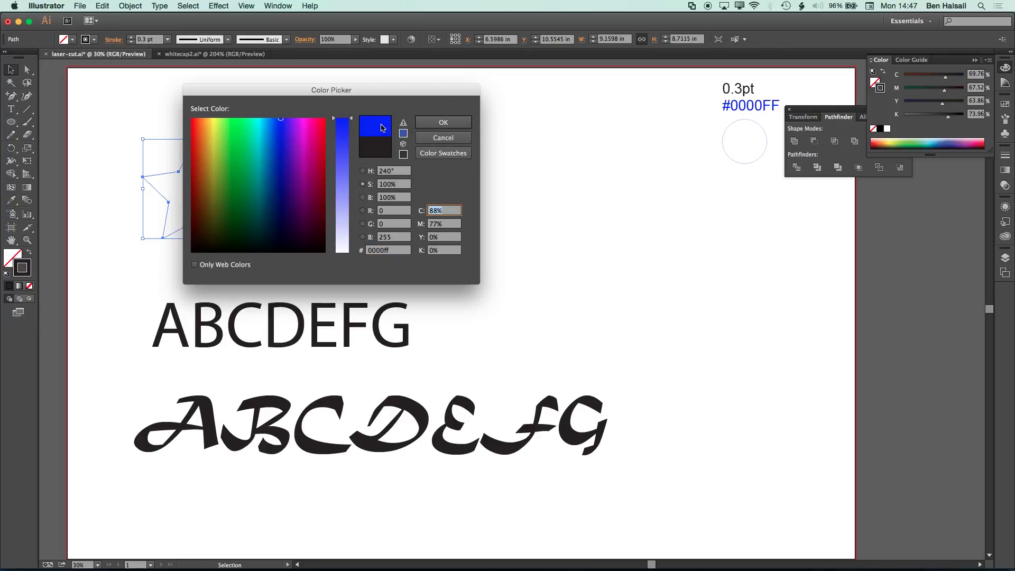
{"action": "left_click", "coordinate": [443, 122]}
{"action": "left_click", "coordinate": [281, 175]}
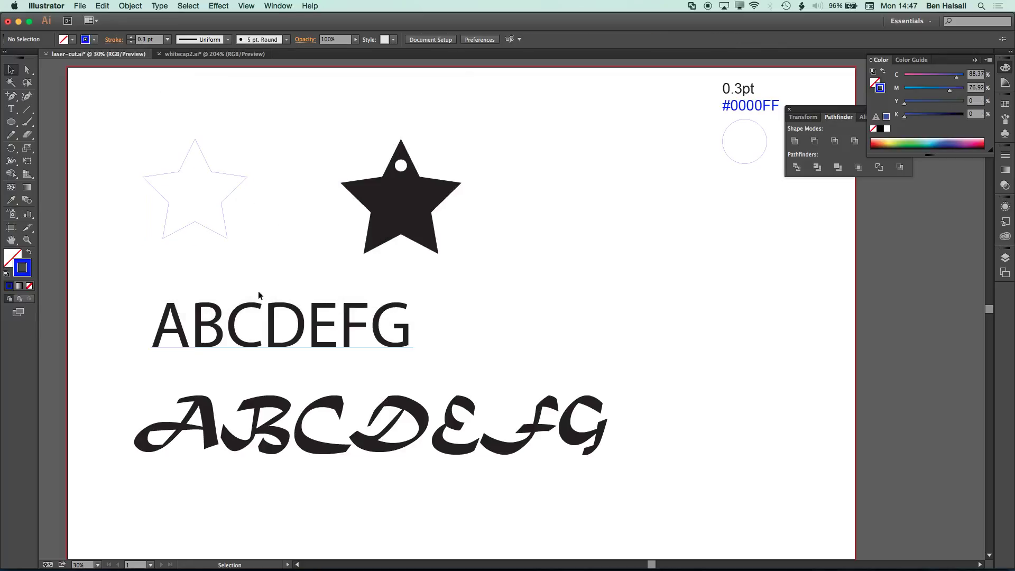
Step: Save the document and toggle the outline star's row in the Layers panel to identify it
{"action": "key", "text": "super+s"}
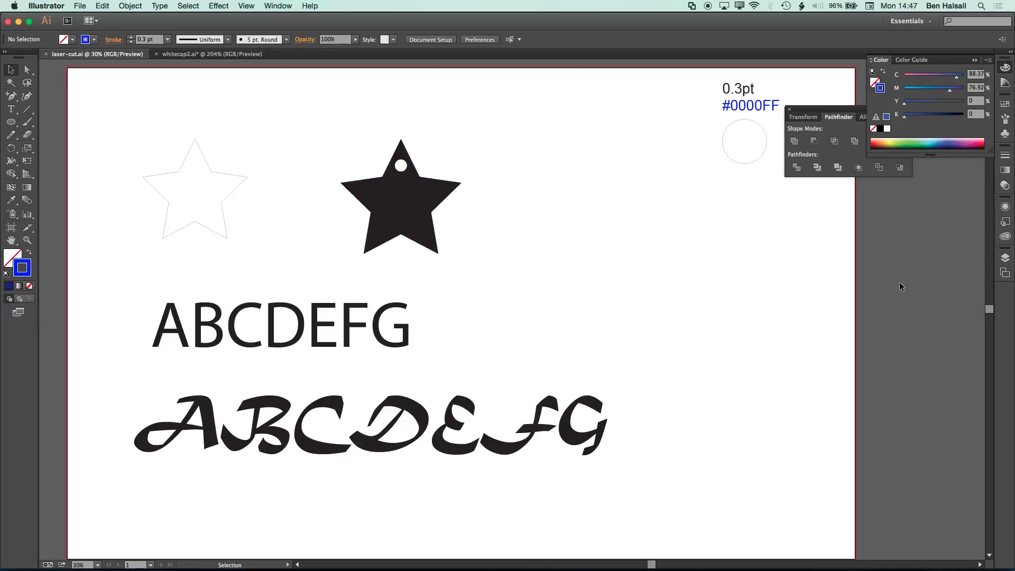
{"action": "left_click", "coordinate": [1005, 257]}
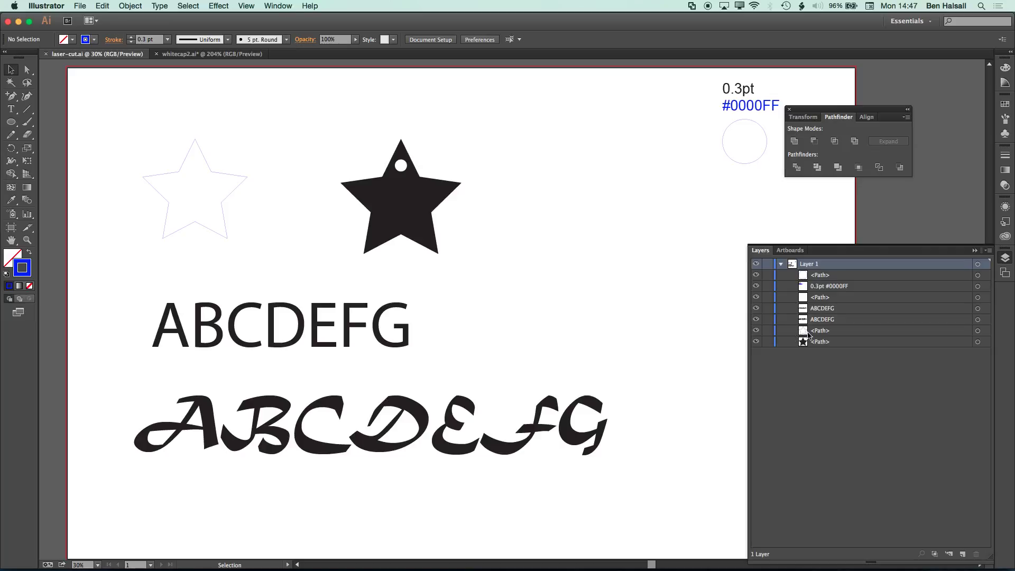
{"action": "left_click", "coordinate": [757, 331]}
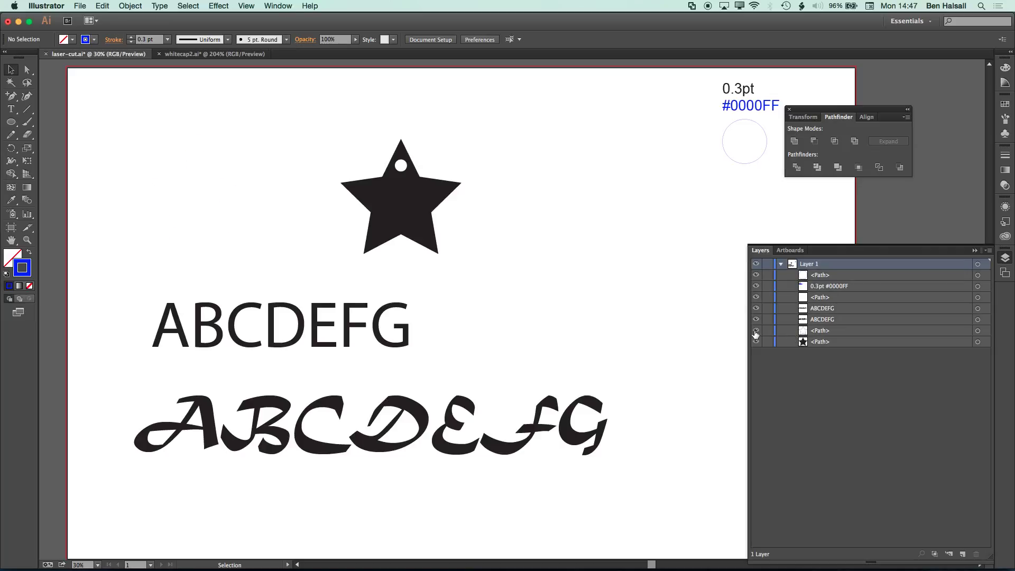
{"action": "left_click", "coordinate": [756, 332]}
Step: Select the right star with its small circle and subtract the circle using Minus Front
{"action": "left_click", "coordinate": [402, 167]}
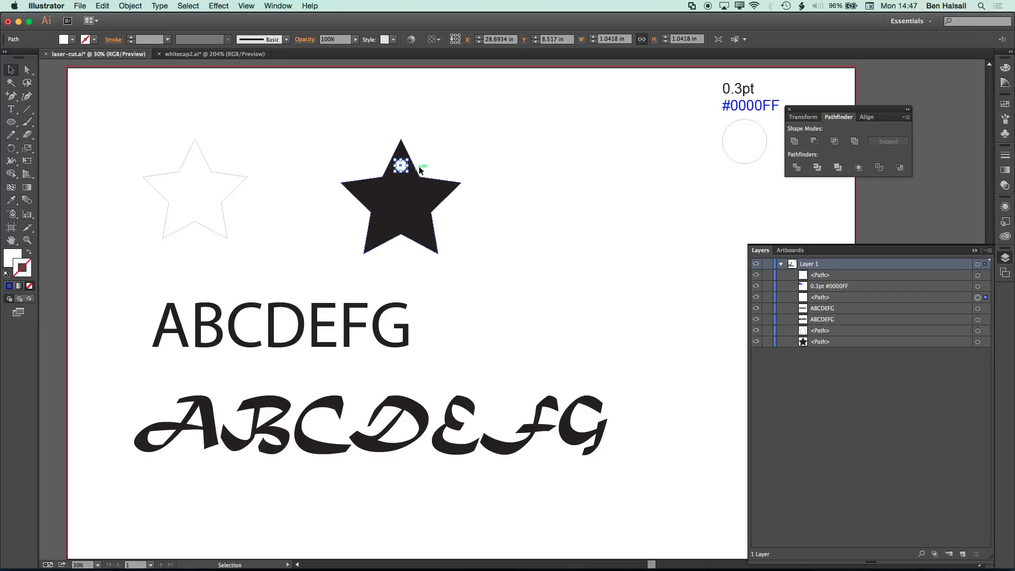
{"action": "left_click", "coordinate": [417, 168]}
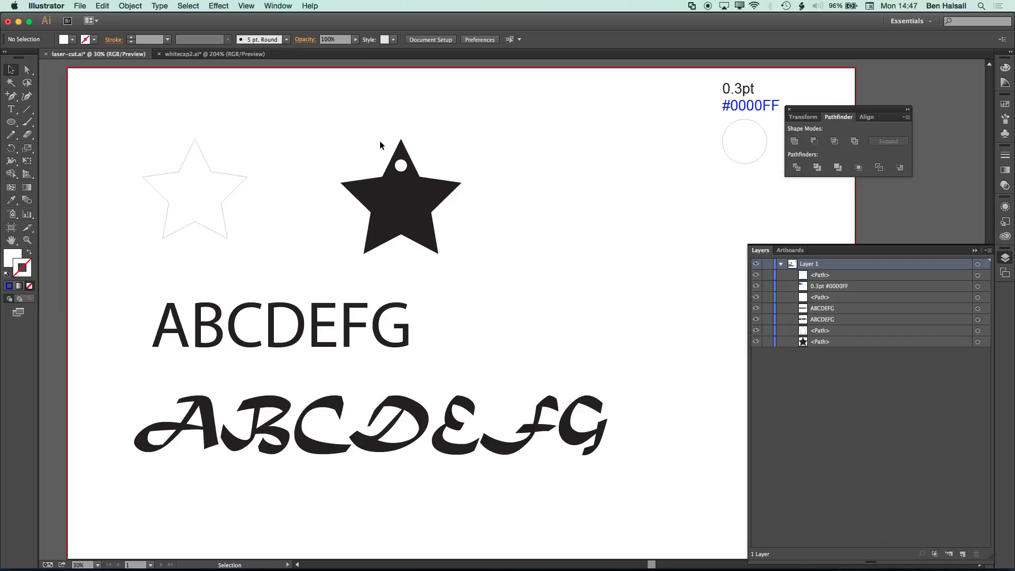
{"action": "left_click_drag", "start_coordinate": [380, 141], "coordinate": [430, 210]}
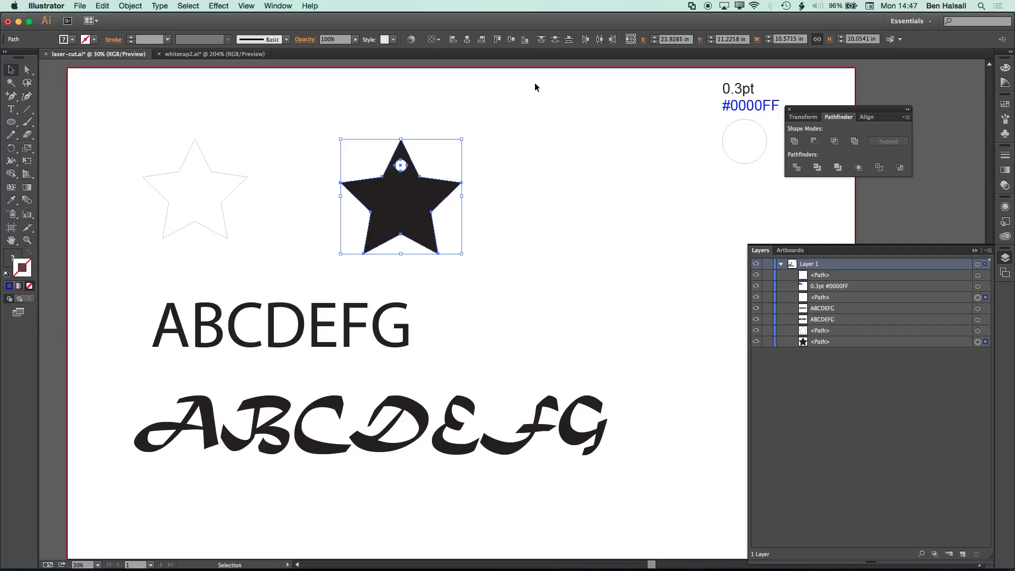
{"action": "left_click", "coordinate": [278, 6]}
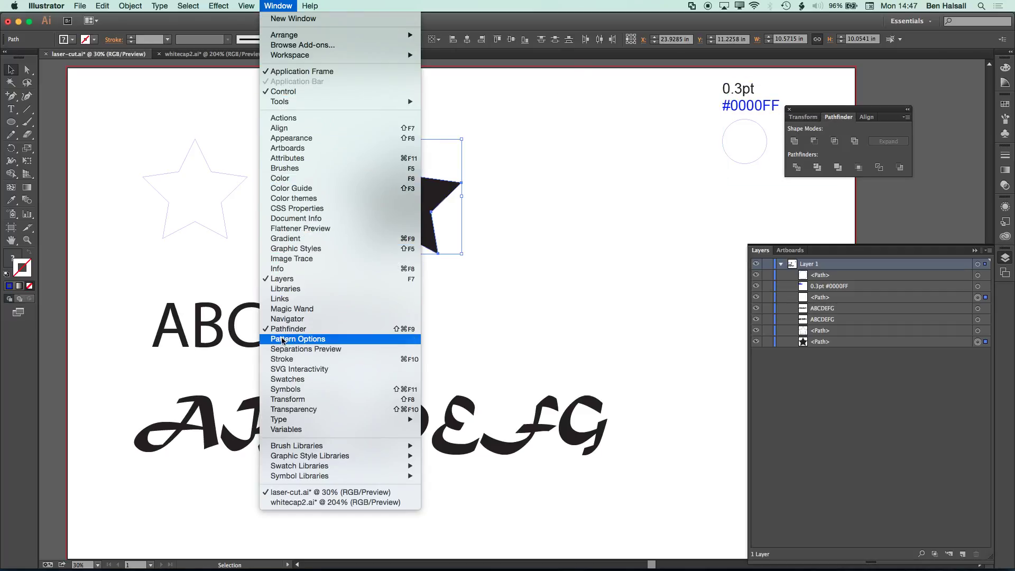
{"action": "left_click", "coordinate": [592, 189]}
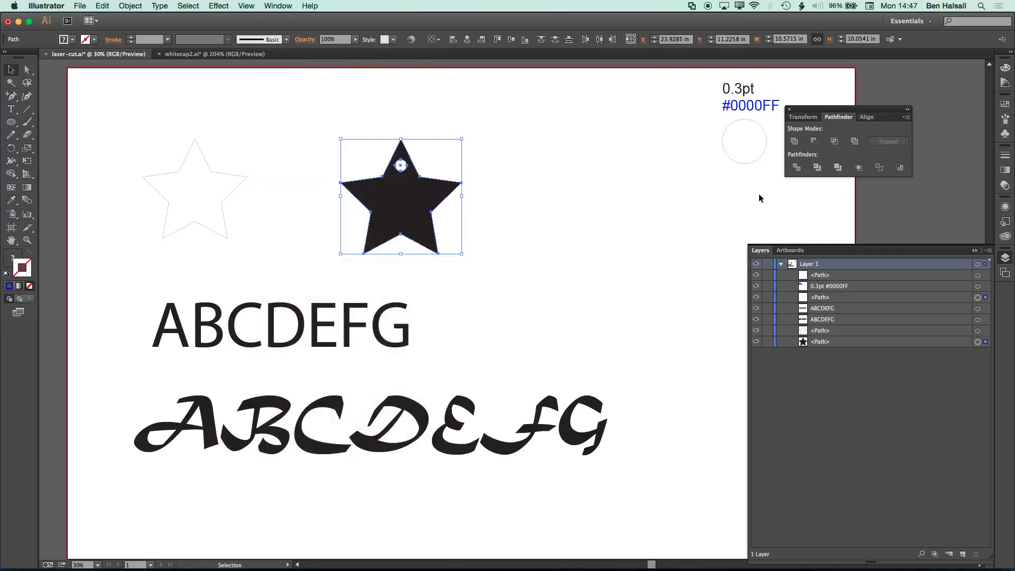
{"action": "left_click", "coordinate": [815, 141]}
{"action": "left_click", "coordinate": [539, 172]}
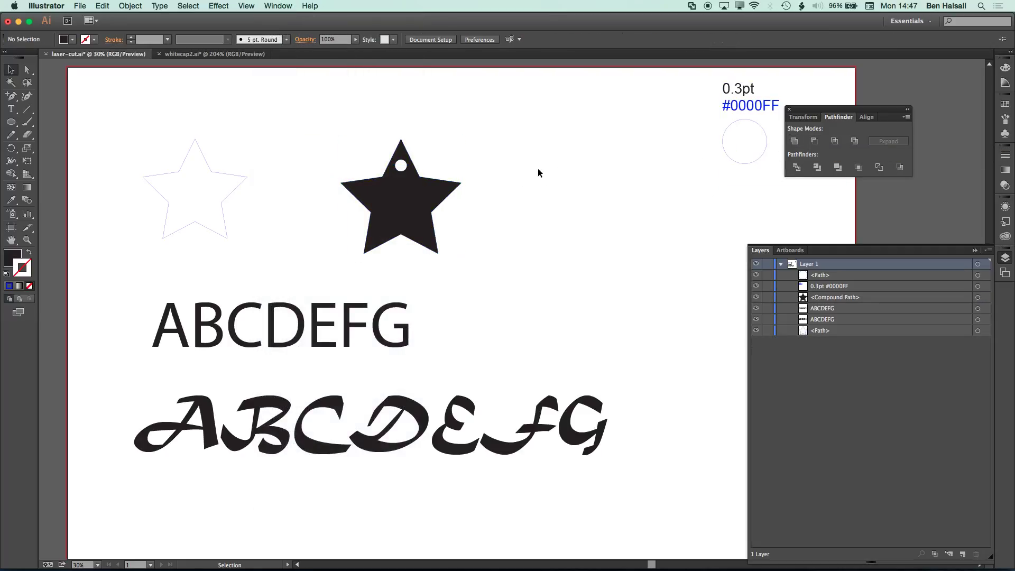
{"action": "left_click", "coordinate": [407, 201]}
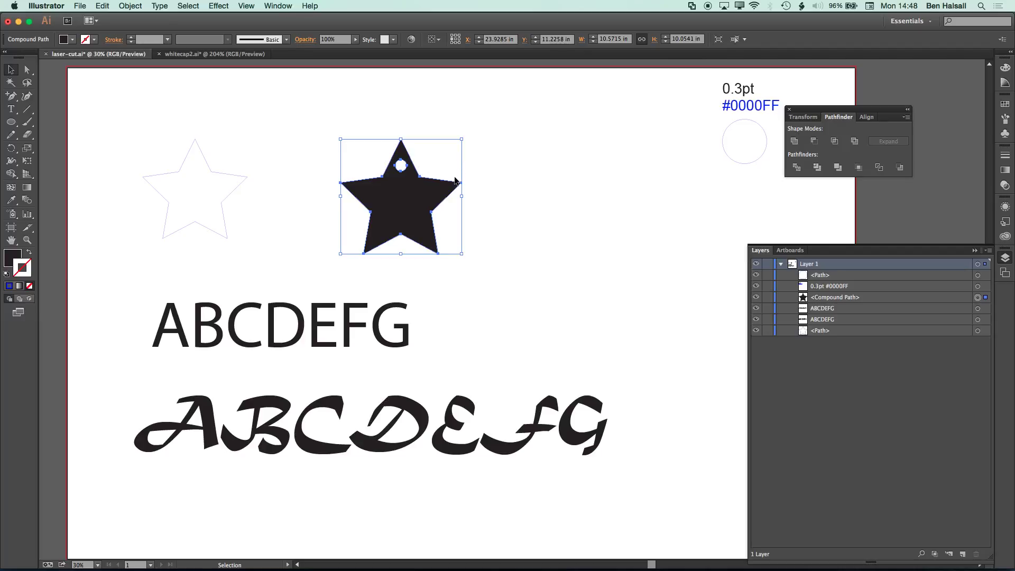
Step: Release the compound path and copy the outline star's 0.3 pt blue stroke onto the star and circle
{"action": "key", "text": "super+alt+shift+8"}
{"action": "left_click", "coordinate": [442, 123]}
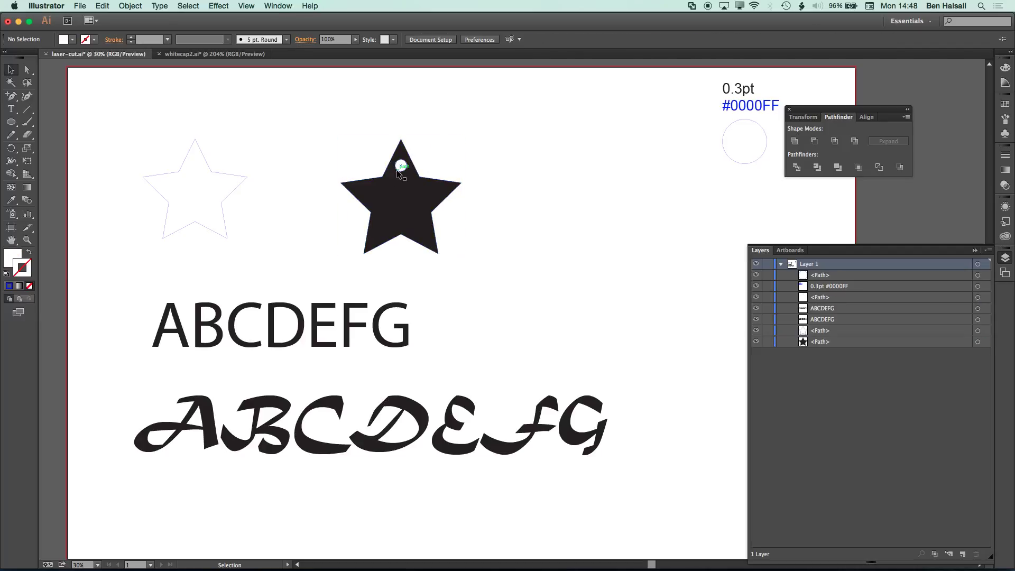
{"action": "left_click", "coordinate": [402, 168]}
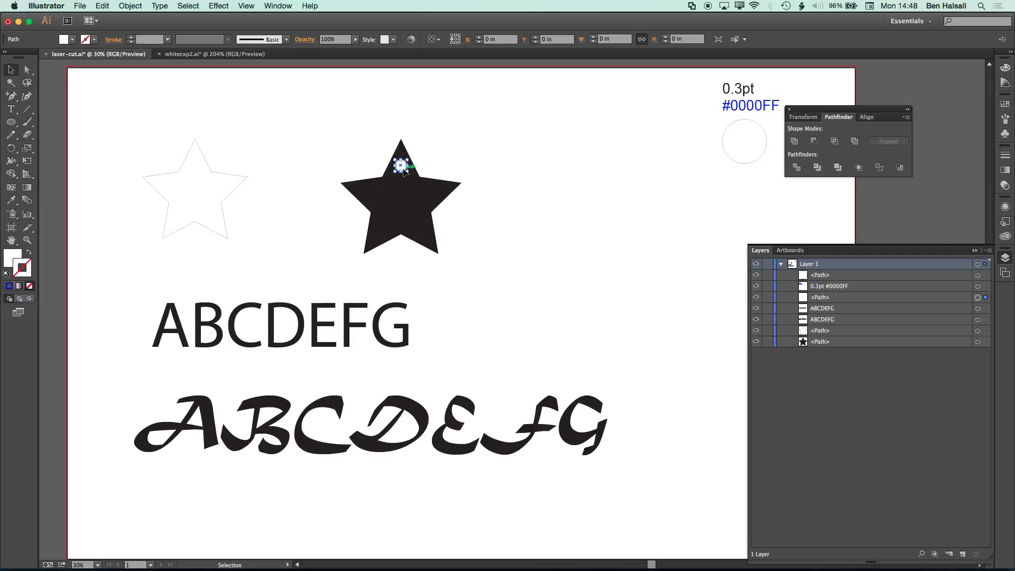
{"action": "left_click_drag", "start_coordinate": [371, 127], "coordinate": [421, 209]}
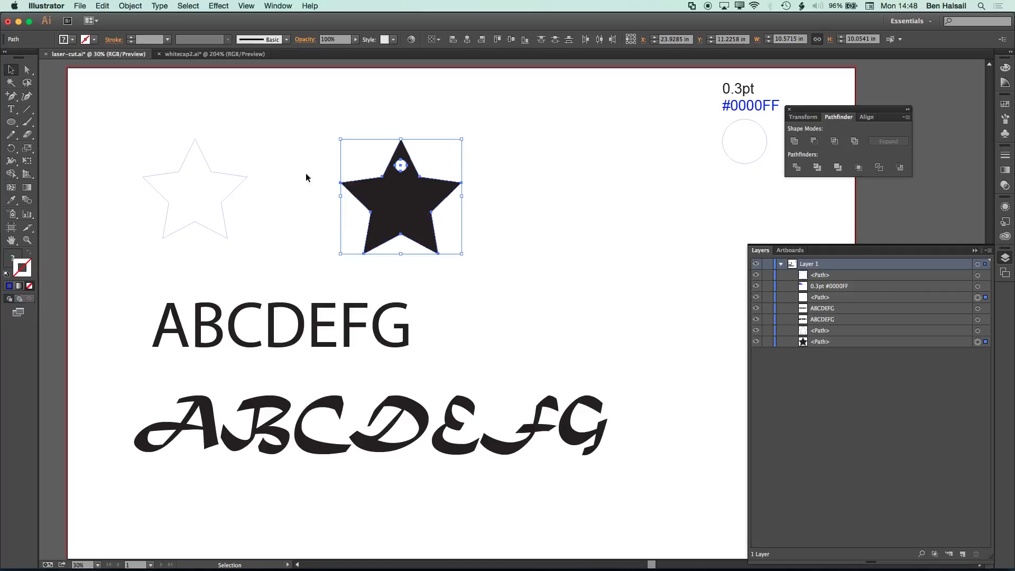
{"action": "left_click", "coordinate": [11, 200]}
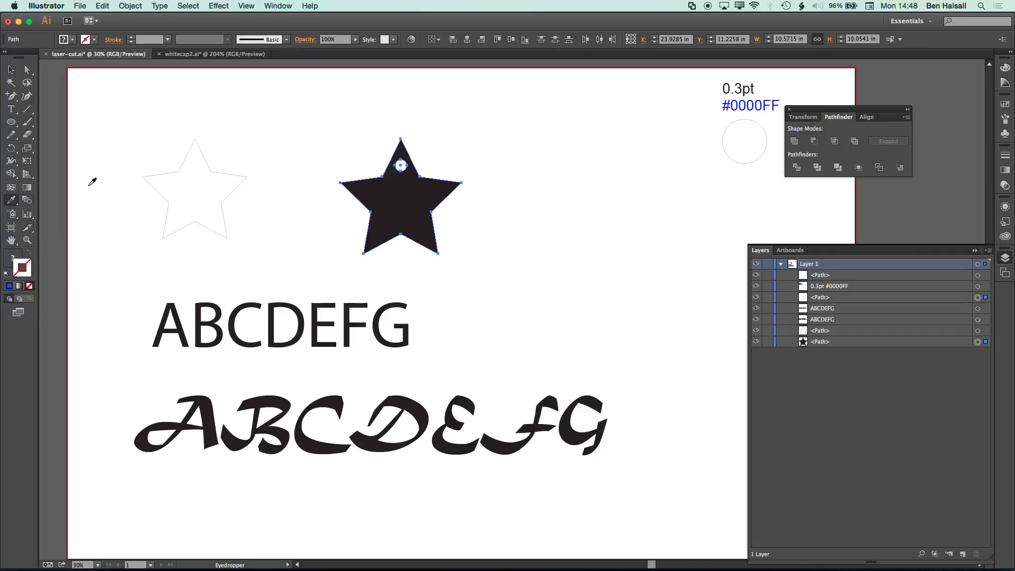
{"action": "left_click", "coordinate": [186, 159]}
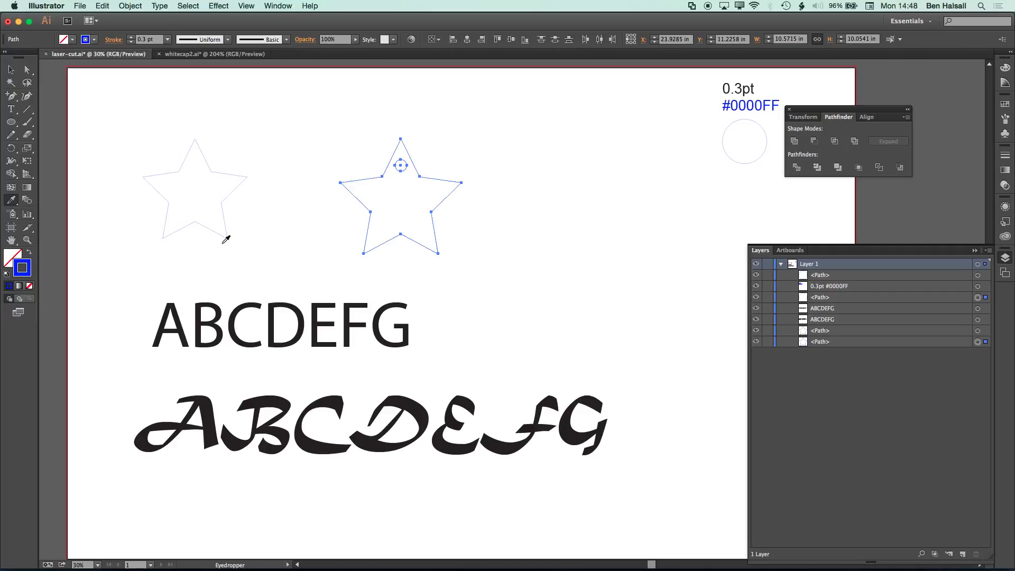
Step: Move the right star and its hole slightly up and to the left
{"action": "key", "text": "v"}
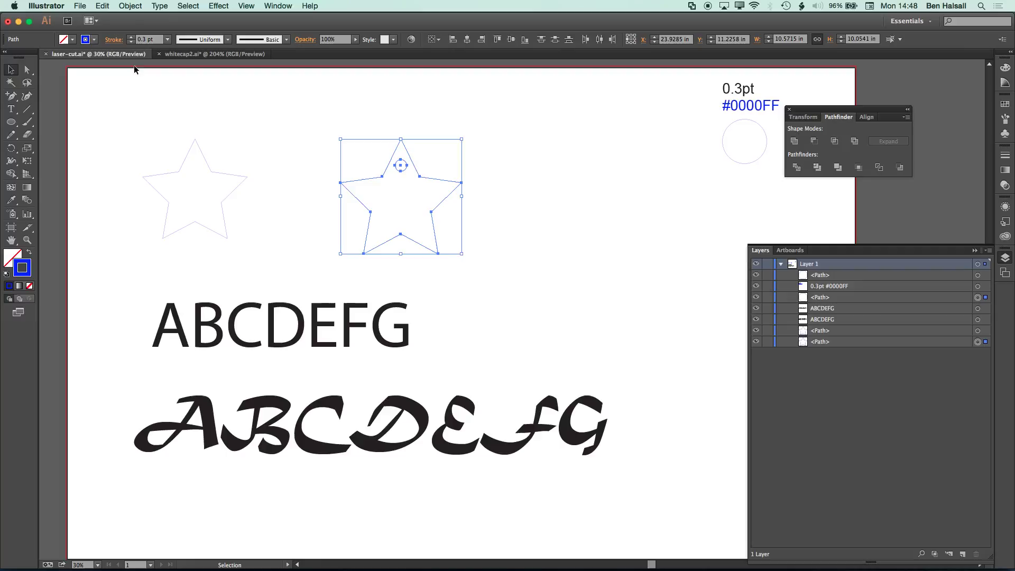
{"action": "left_click", "coordinate": [344, 113]}
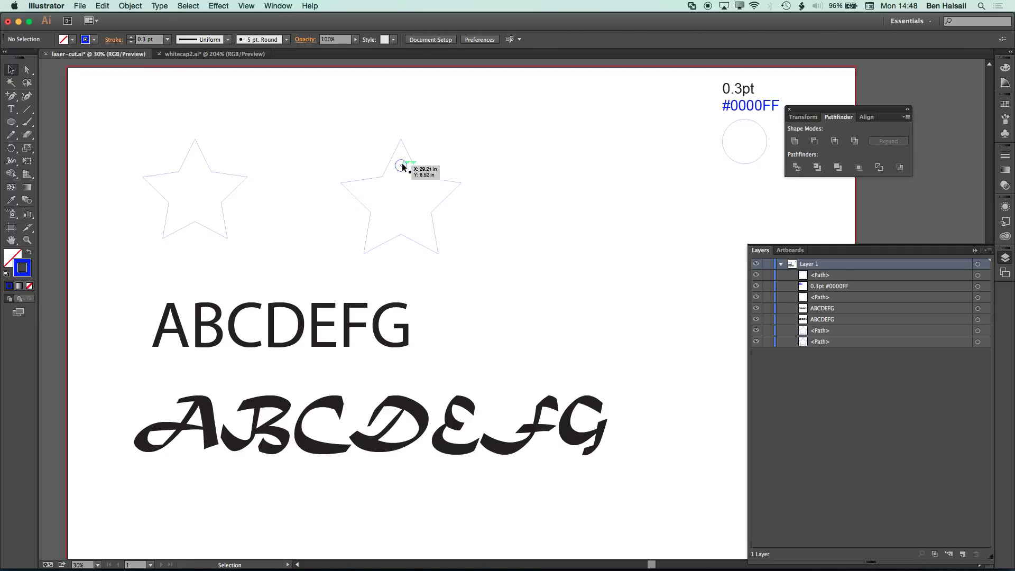
{"action": "left_click", "coordinate": [405, 169]}
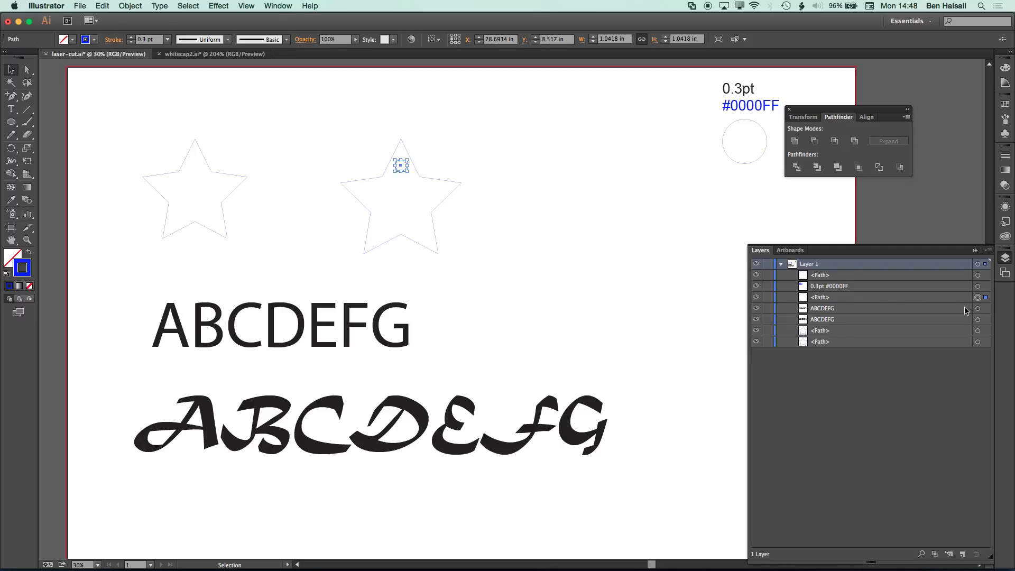
{"action": "left_click", "coordinate": [450, 181]}
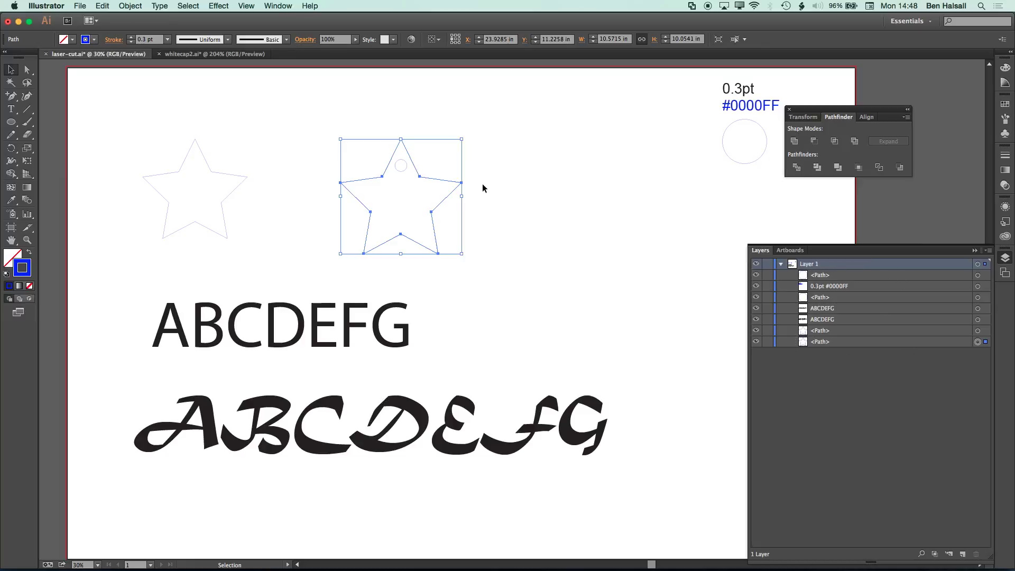
{"action": "left_click", "coordinate": [499, 193]}
{"action": "left_click_drag", "start_coordinate": [373, 129], "coordinate": [429, 198]}
{"action": "left_click_drag", "start_coordinate": [402, 165], "coordinate": [351, 144]}
{"action": "left_click", "coordinate": [611, 149]}
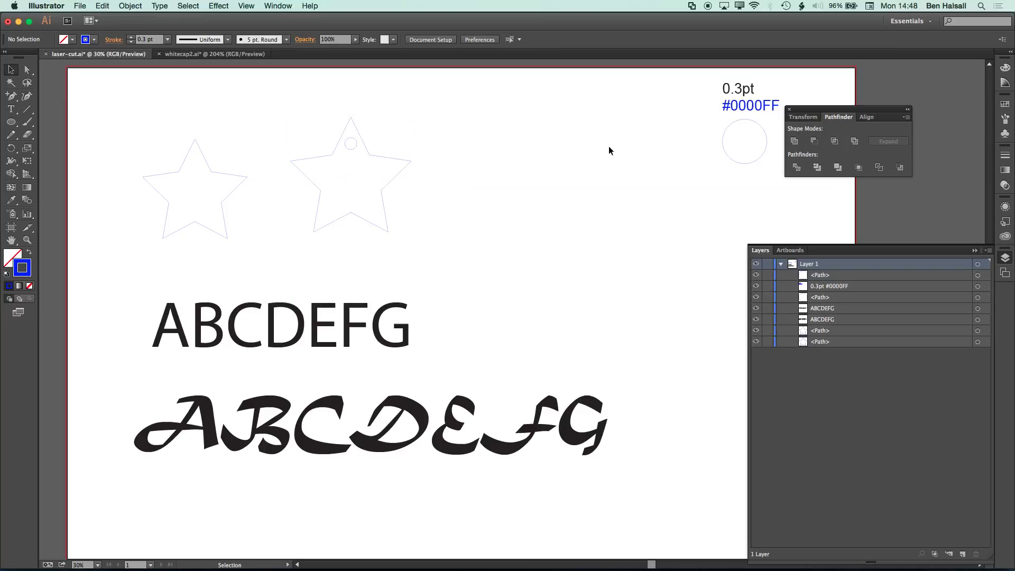
{"action": "left_click", "coordinate": [352, 322]}
Step: Move the plain ABCDEFG text right and convert it to outlines
{"action": "left_click_drag", "start_coordinate": [349, 328], "coordinate": [443, 320]}
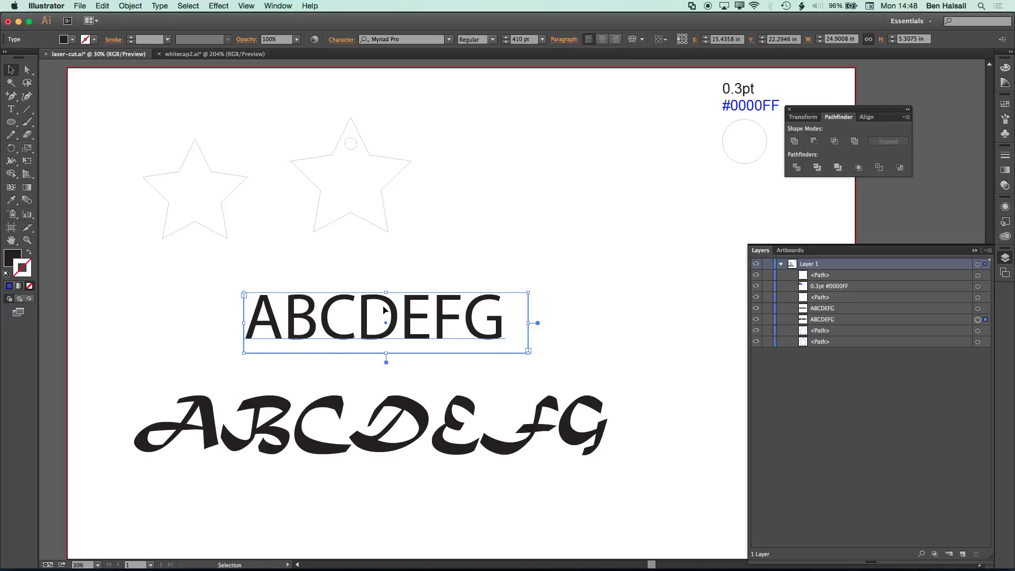
{"action": "left_click", "coordinate": [160, 6]}
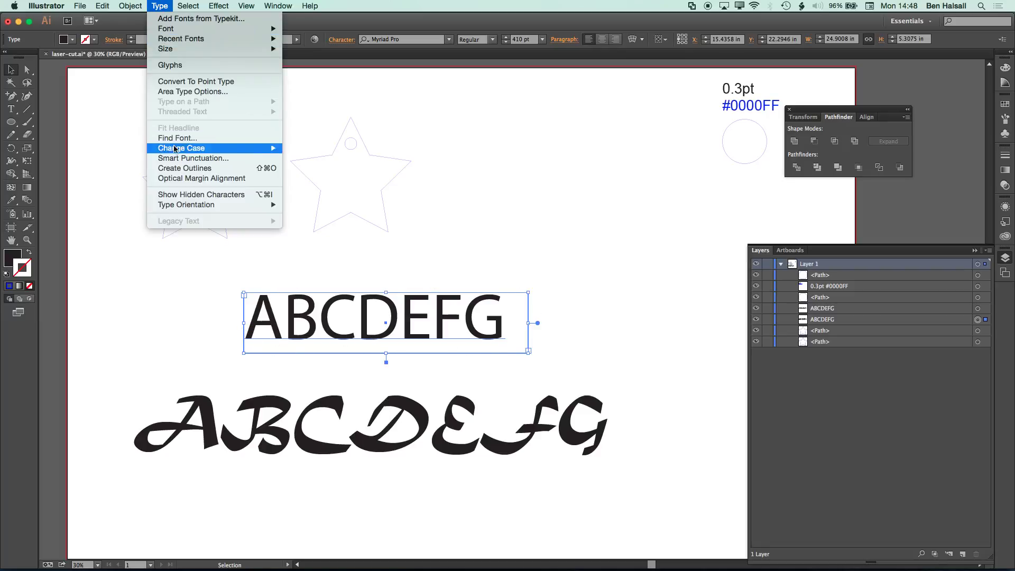
{"action": "left_click", "coordinate": [177, 168]}
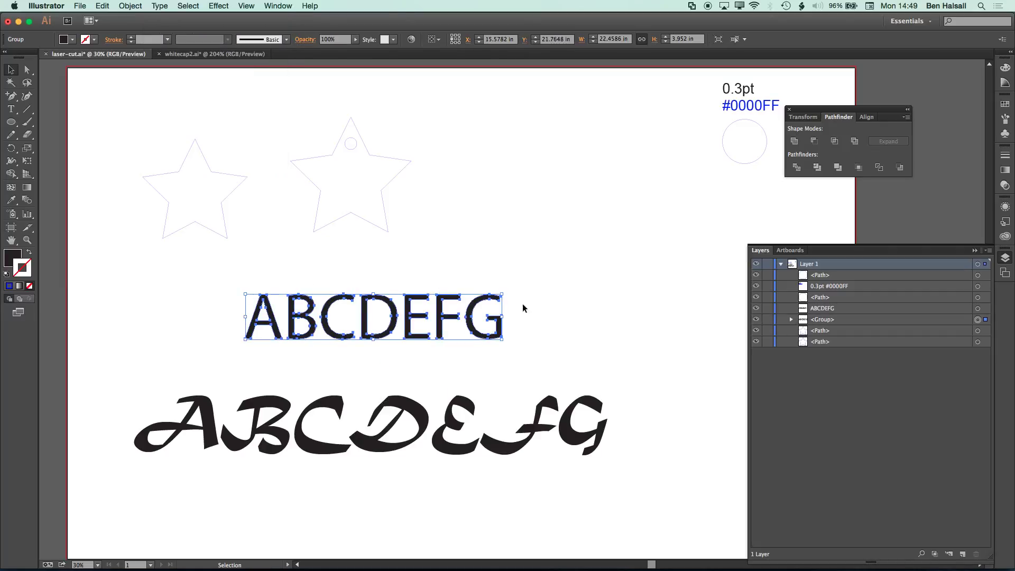
{"action": "left_click", "coordinate": [755, 320]}
{"action": "left_click", "coordinate": [755, 321]}
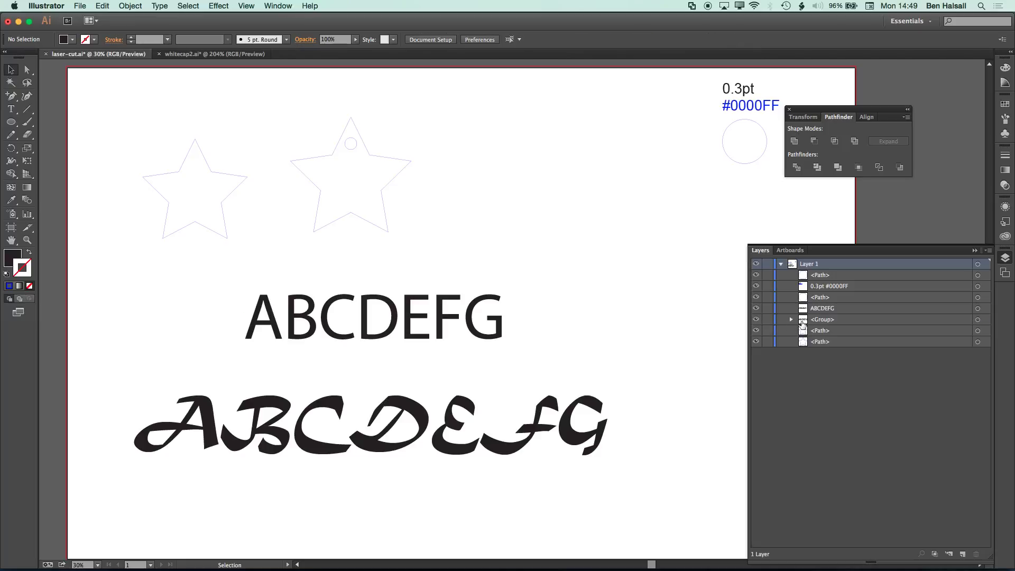
Step: Ungroup the outlined letters into seven separate compound paths
{"action": "left_click", "coordinate": [390, 300]}
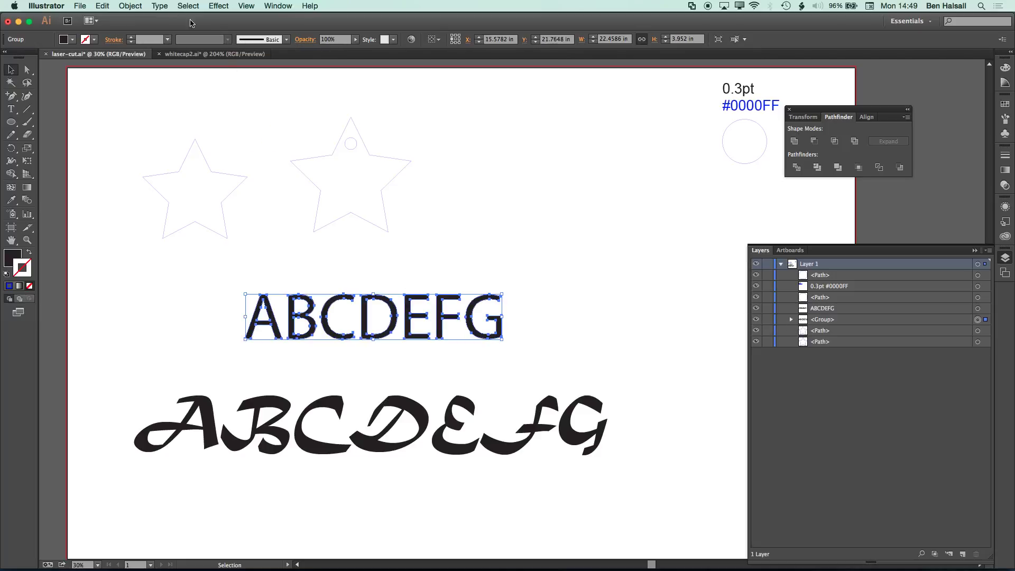
{"action": "left_click", "coordinate": [130, 6]}
{"action": "left_click", "coordinate": [136, 55]}
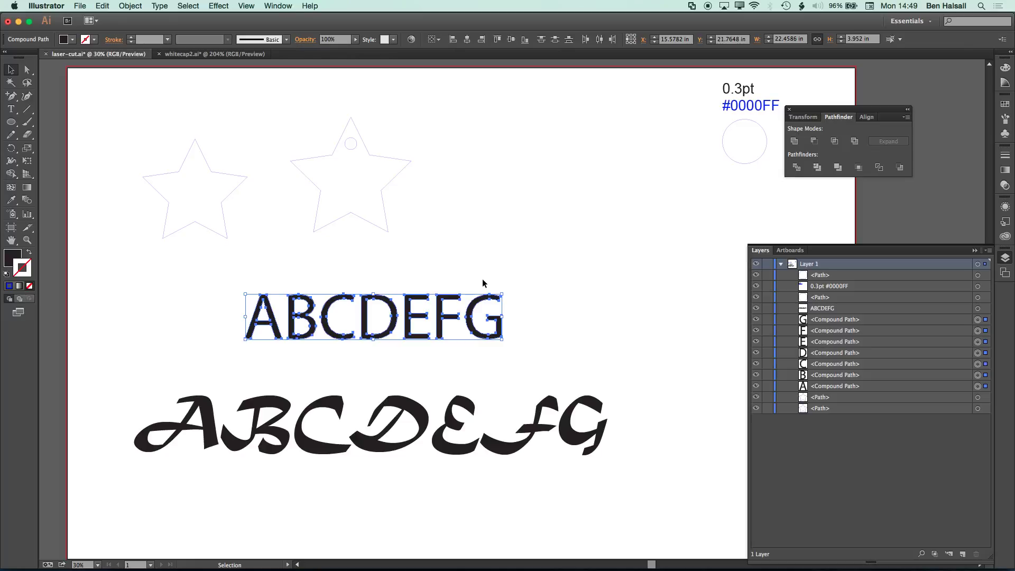
Step: Release the plain letters' compound paths into simple paths
{"action": "left_click", "coordinate": [131, 5]}
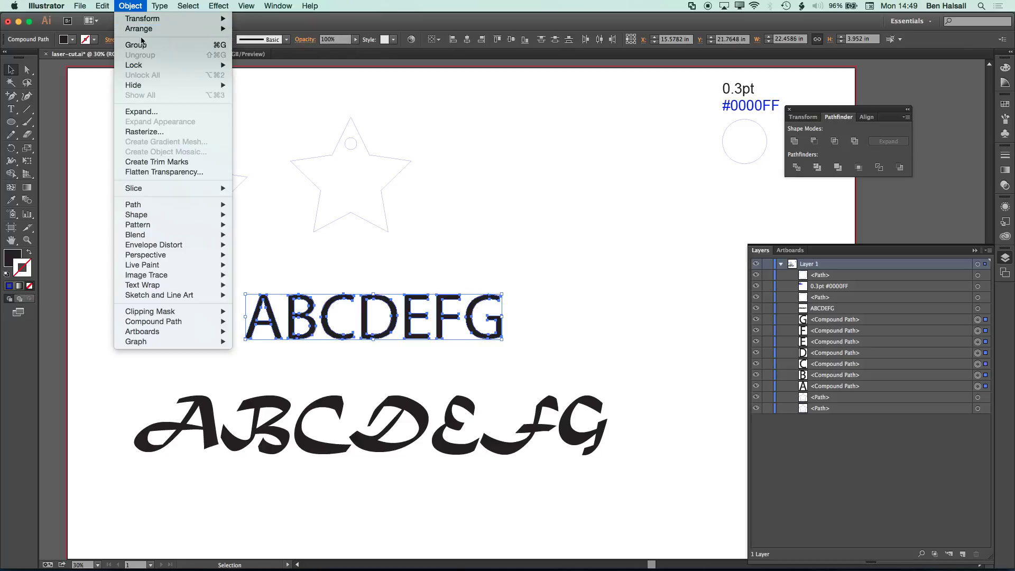
{"action": "mouse_move", "coordinate": [210, 326]}
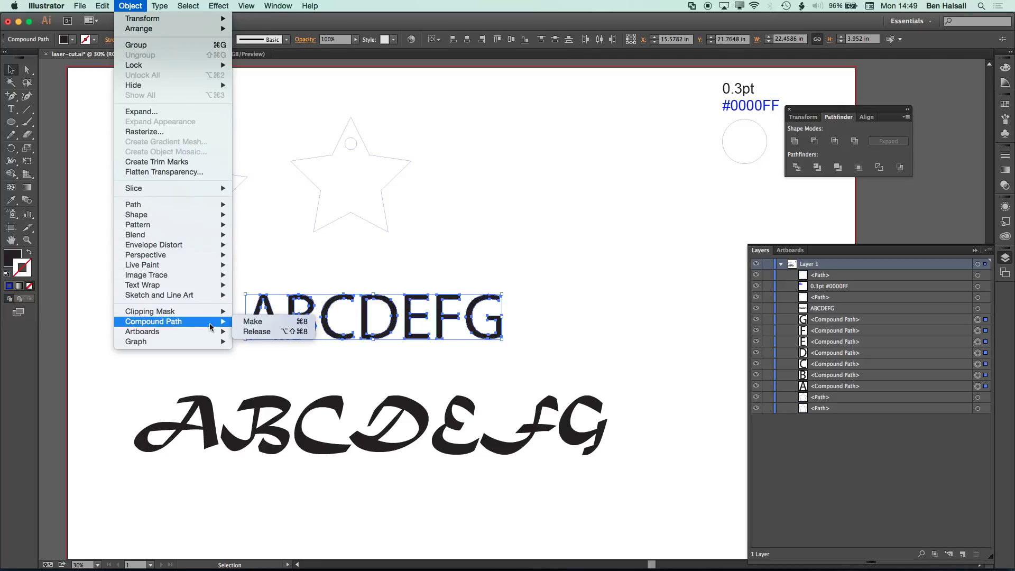
{"action": "left_click", "coordinate": [257, 332]}
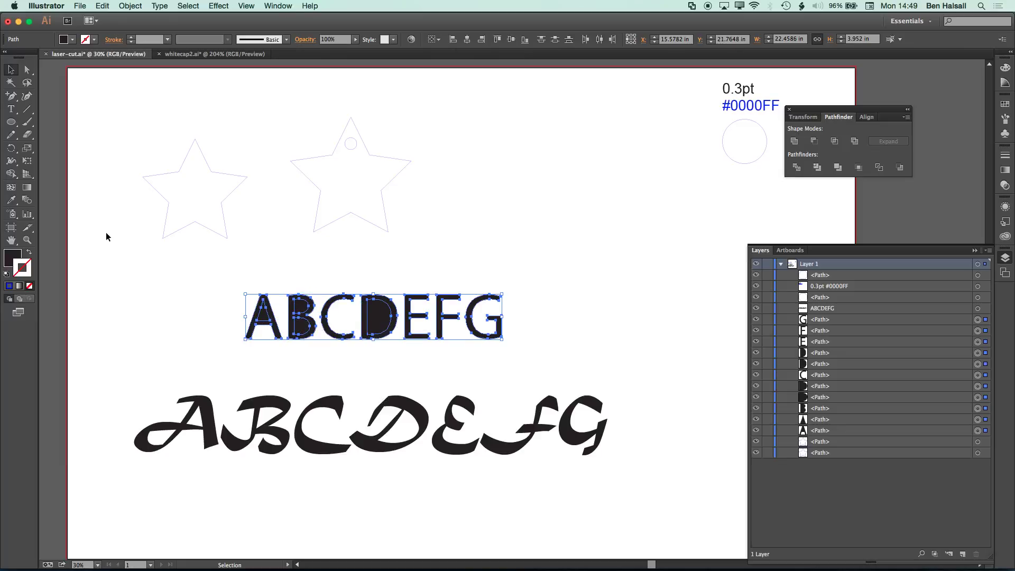
Step: Copy the left star's 0.3 pt blue stroke onto the plain letters and deselect them
{"action": "left_click", "coordinate": [11, 200]}
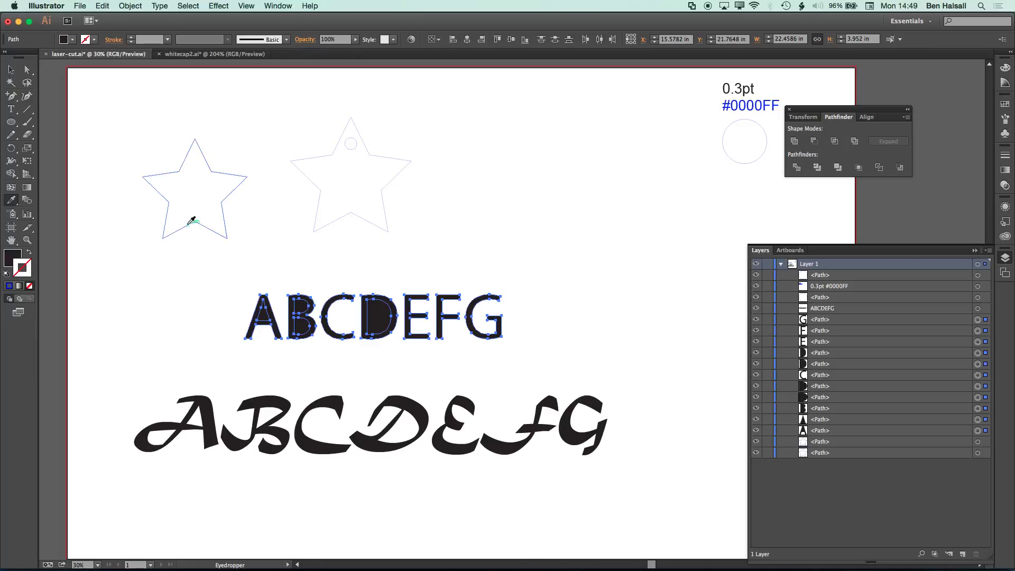
{"action": "left_click", "coordinate": [192, 221]}
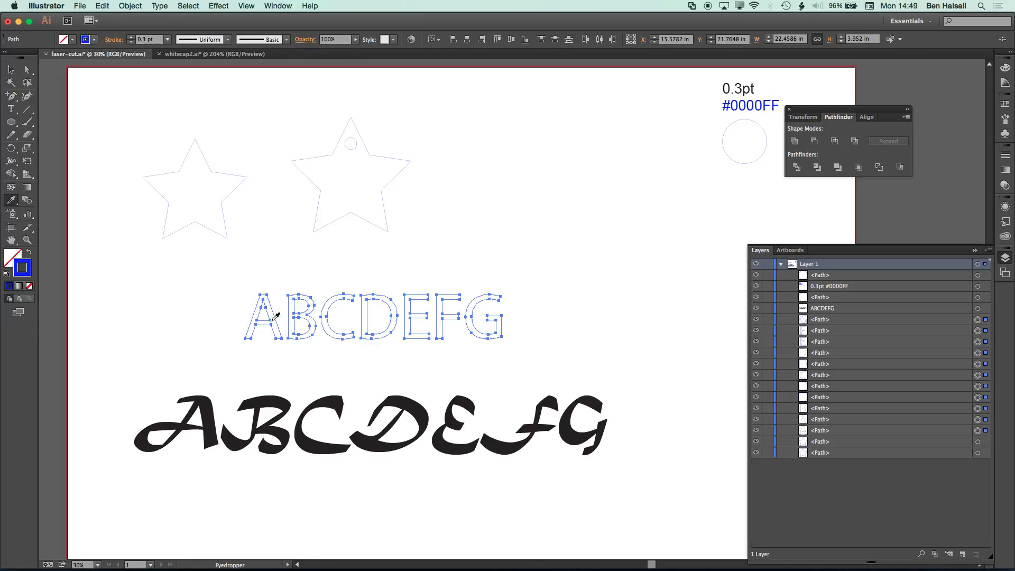
{"action": "left_click", "coordinate": [11, 69]}
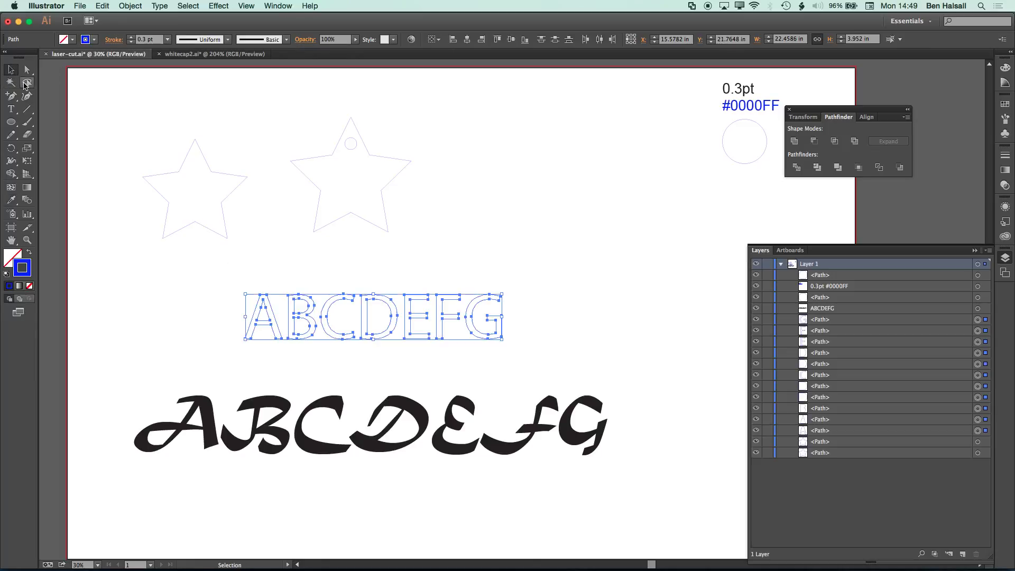
{"action": "left_click", "coordinate": [201, 310]}
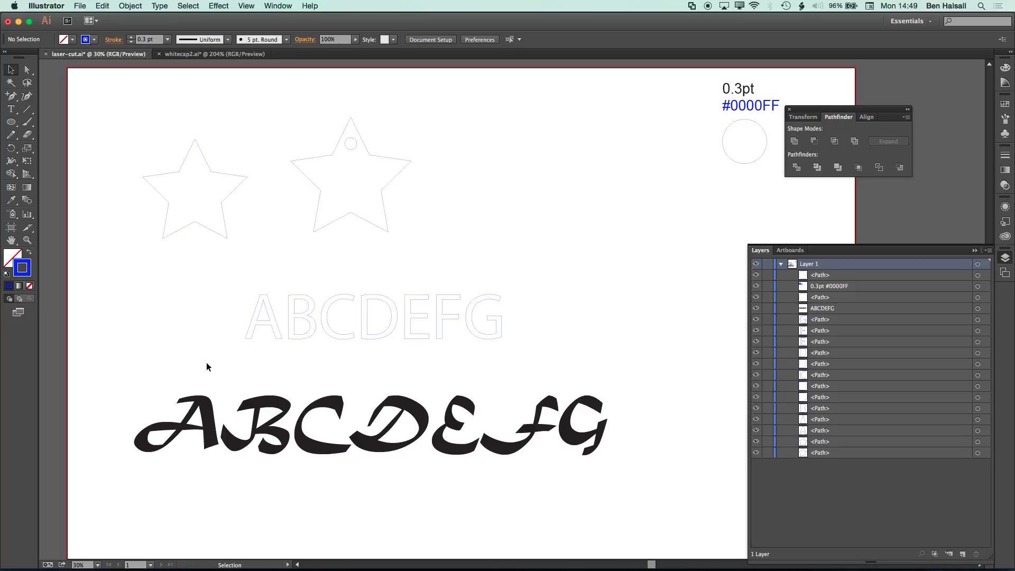
{"action": "left_click_drag", "start_coordinate": [111, 380], "coordinate": [624, 475]}
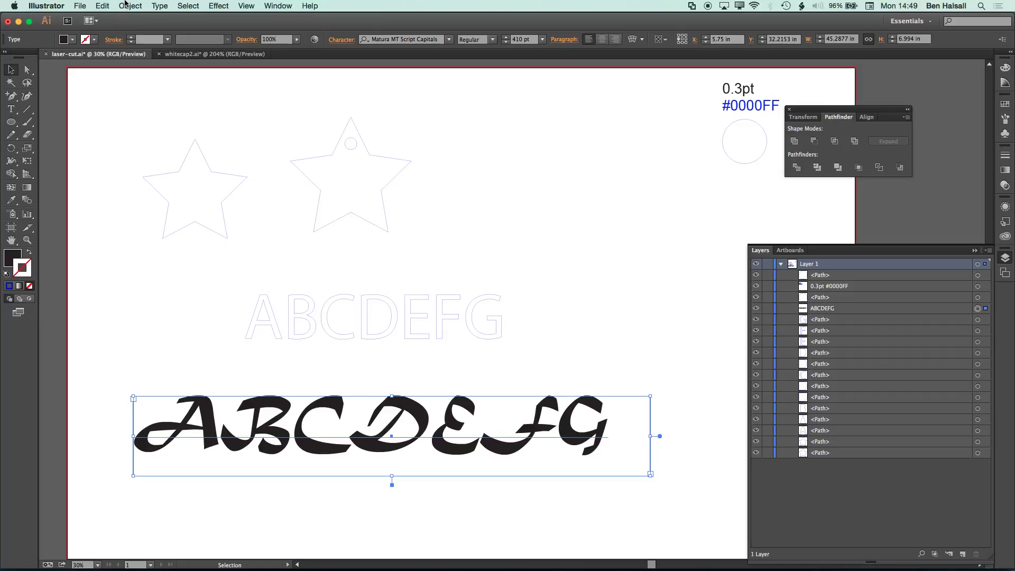
Step: Convert the script ABCDEFG to outlines, ungroup it, and release its compound paths
{"action": "left_click", "coordinate": [162, 5]}
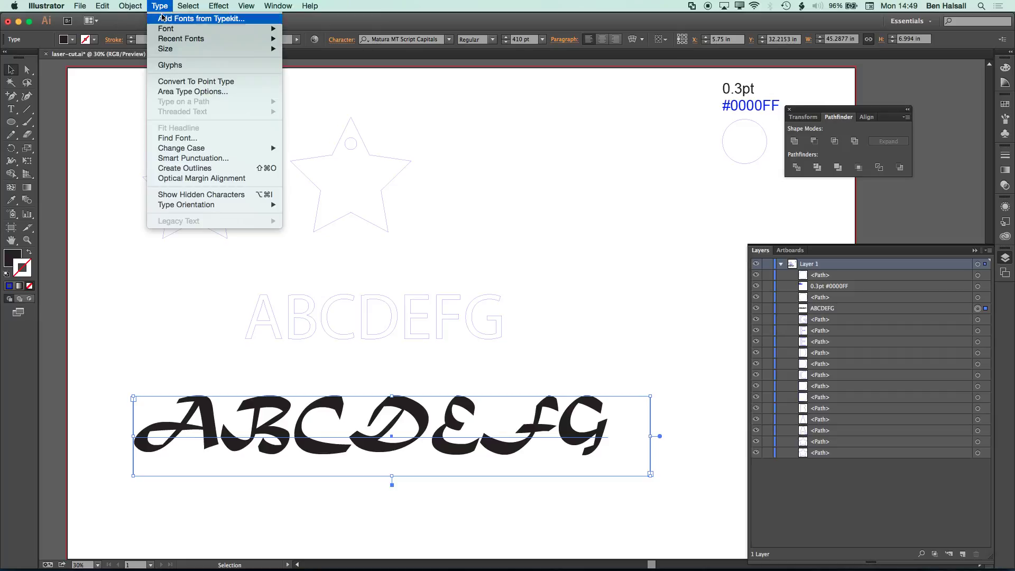
{"action": "left_click", "coordinate": [186, 170]}
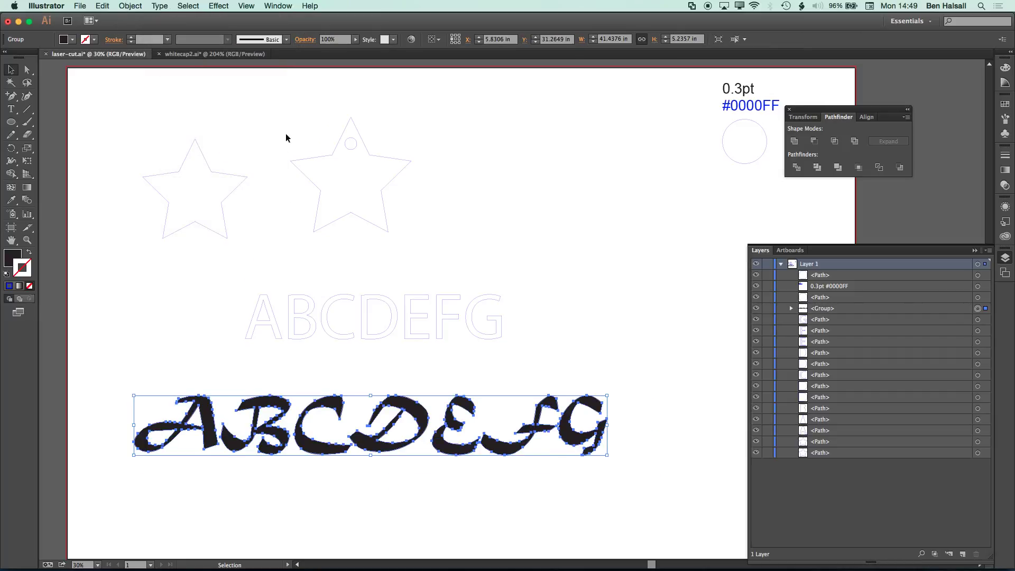
{"action": "left_click", "coordinate": [131, 6]}
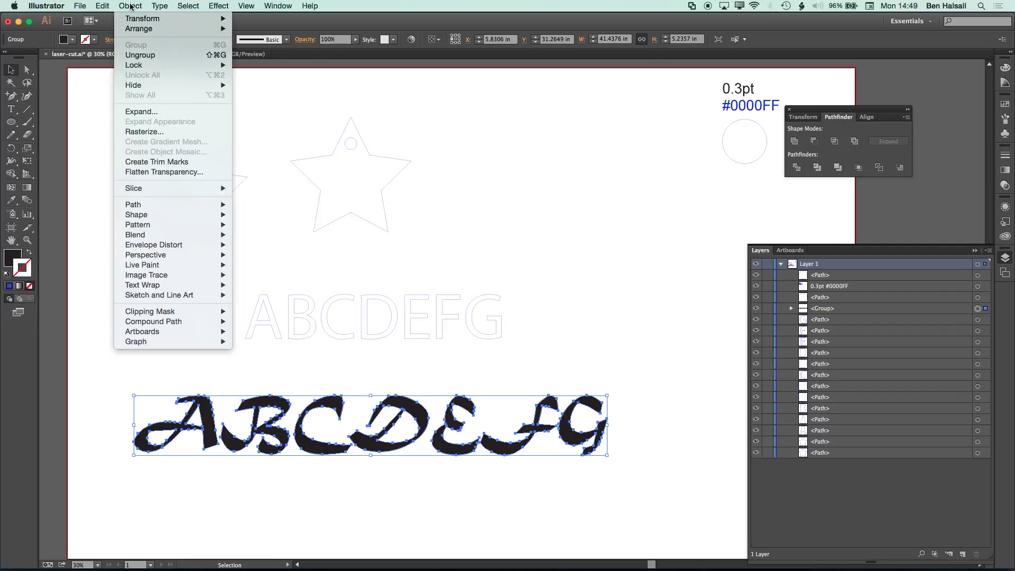
{"action": "left_click", "coordinate": [138, 57]}
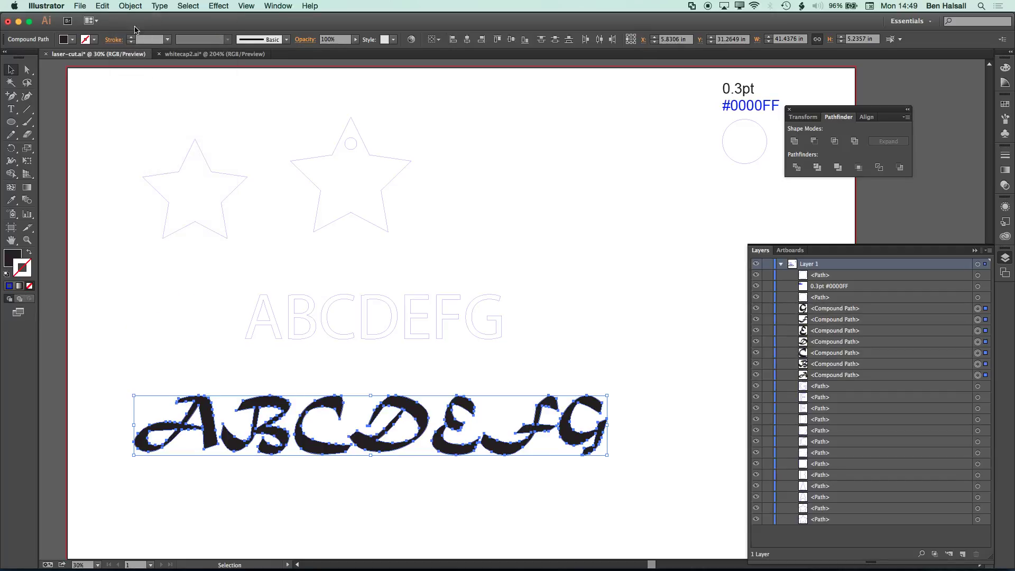
{"action": "left_click", "coordinate": [130, 6]}
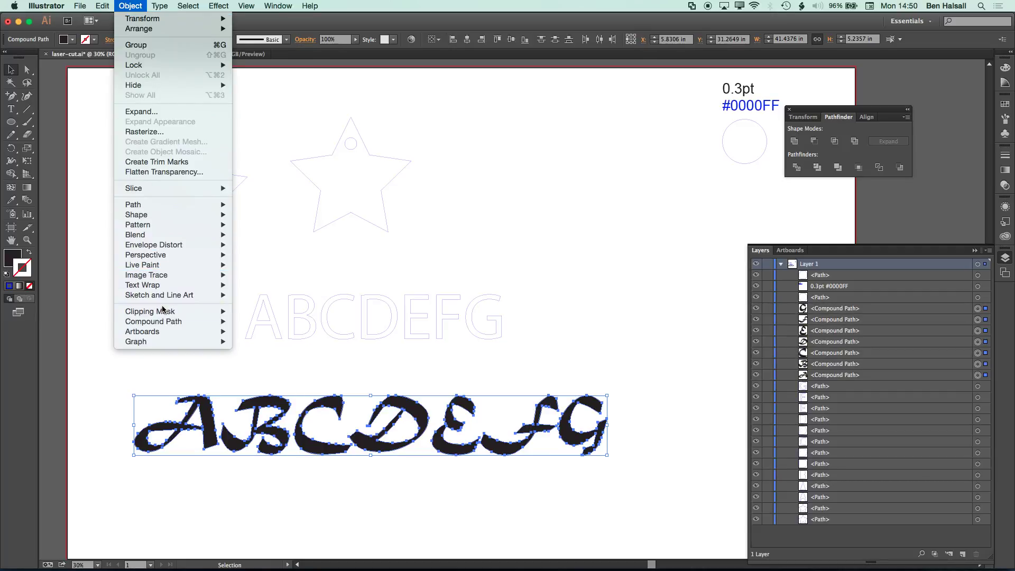
{"action": "mouse_move", "coordinate": [196, 321]}
{"action": "left_click", "coordinate": [257, 331]}
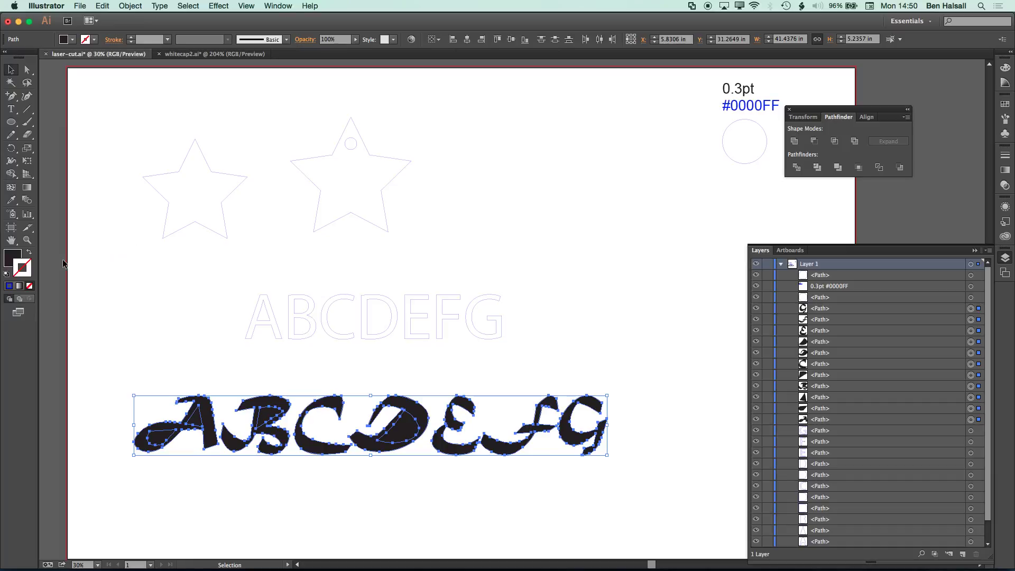
Step: Copy the star's 0.3 pt #0000FF stroke onto the script letters and verify the hex value
{"action": "left_click", "coordinate": [11, 200]}
{"action": "left_click", "coordinate": [195, 220]}
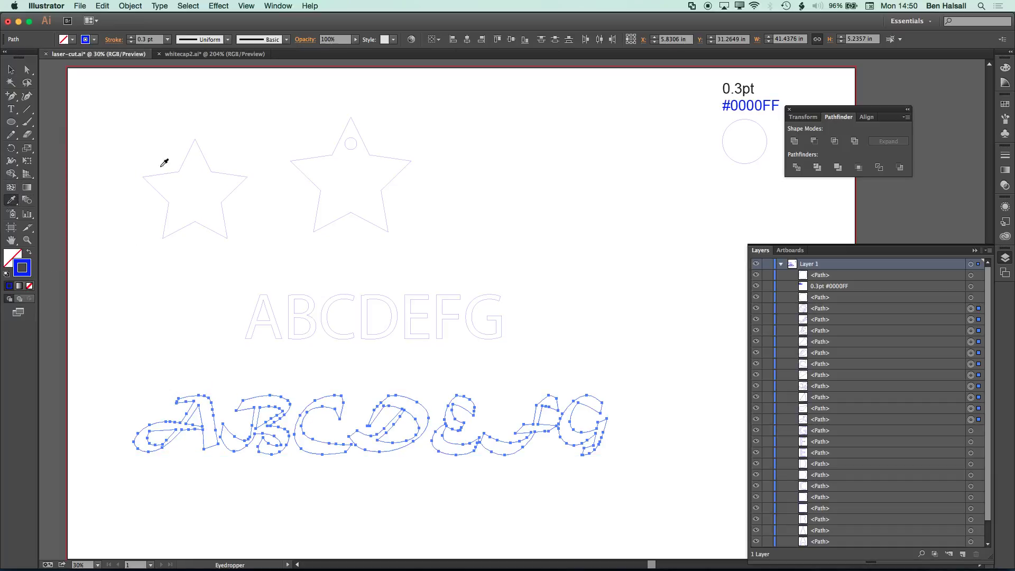
{"action": "double_click", "coordinate": [23, 267]}
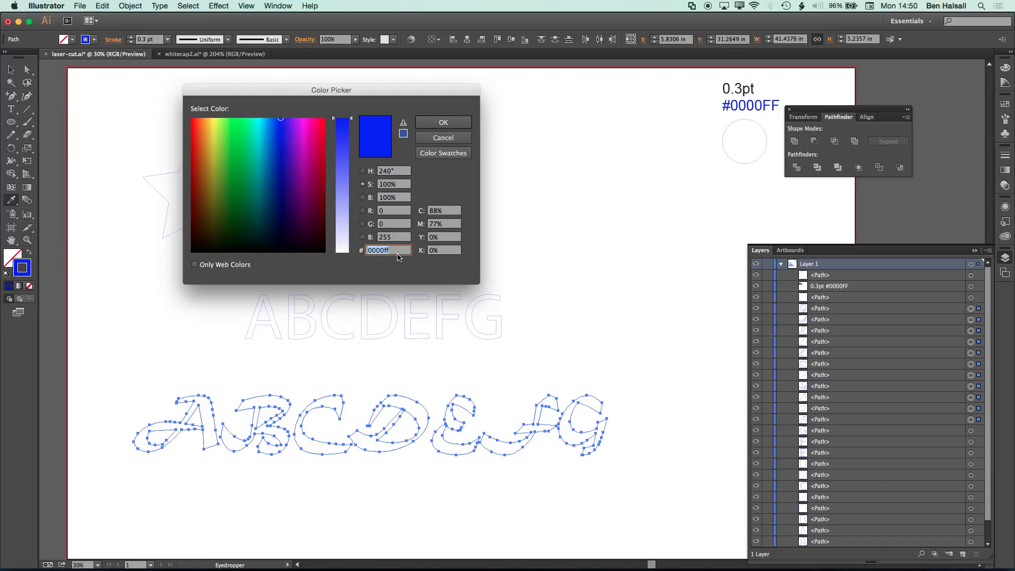
{"action": "left_click", "coordinate": [442, 137]}
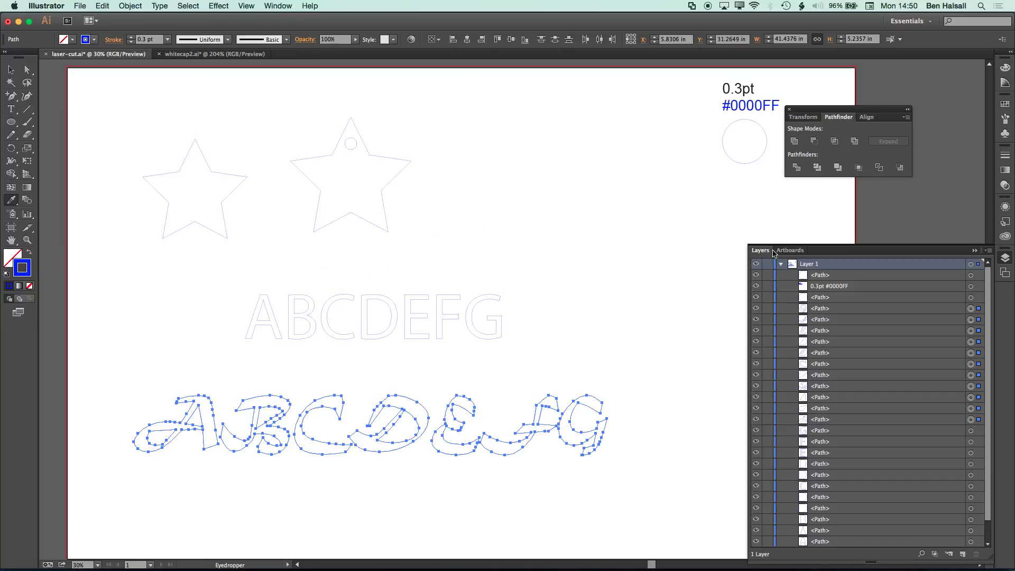
Step: Undock the Layers panel, enlarge it, and move it off the artwork
{"action": "left_click_drag", "start_coordinate": [773, 253], "coordinate": [679, 234]}
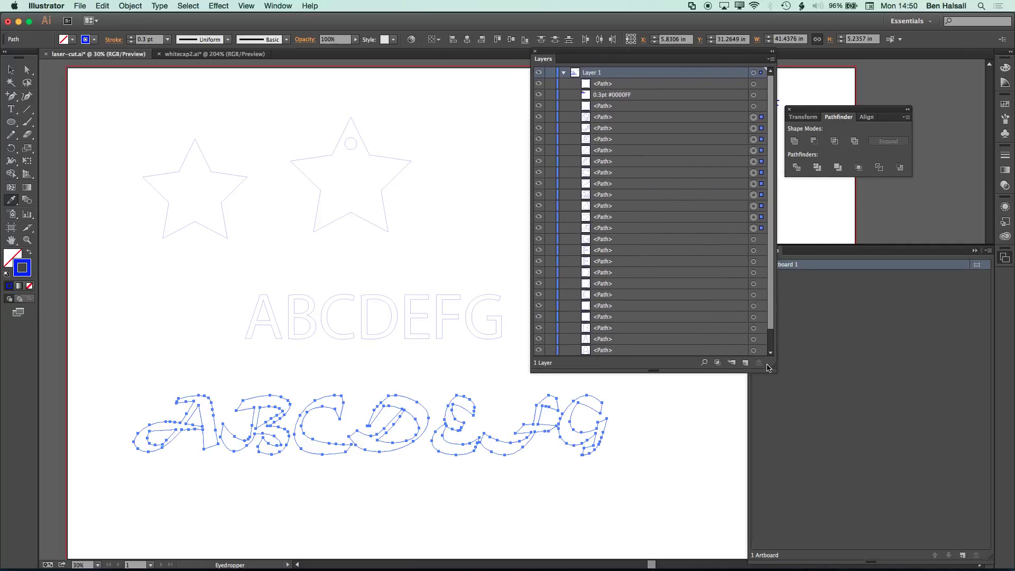
{"action": "left_click_drag", "start_coordinate": [772, 365], "coordinate": [808, 469]}
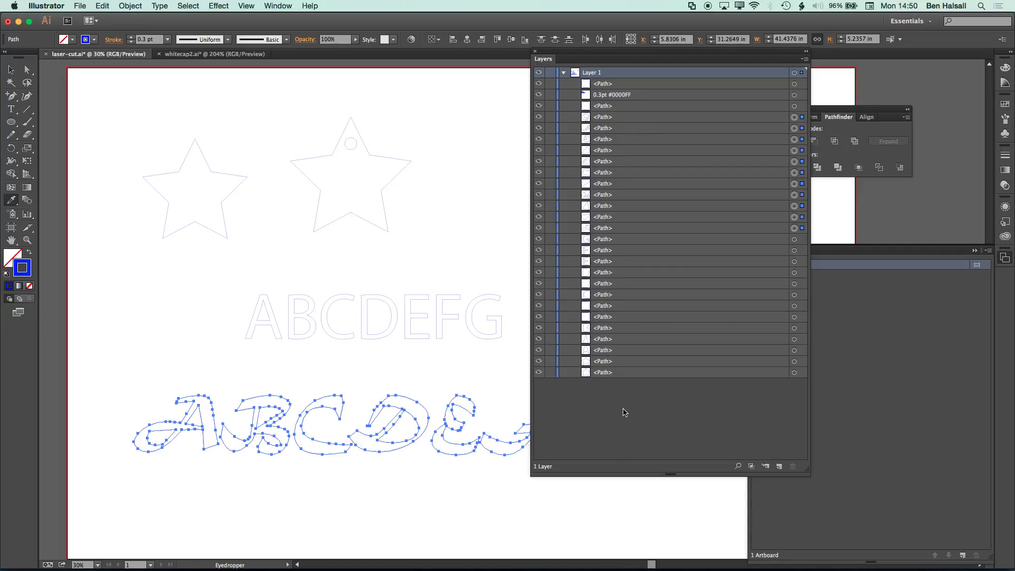
{"action": "left_click_drag", "start_coordinate": [630, 57], "coordinate": [825, 127]}
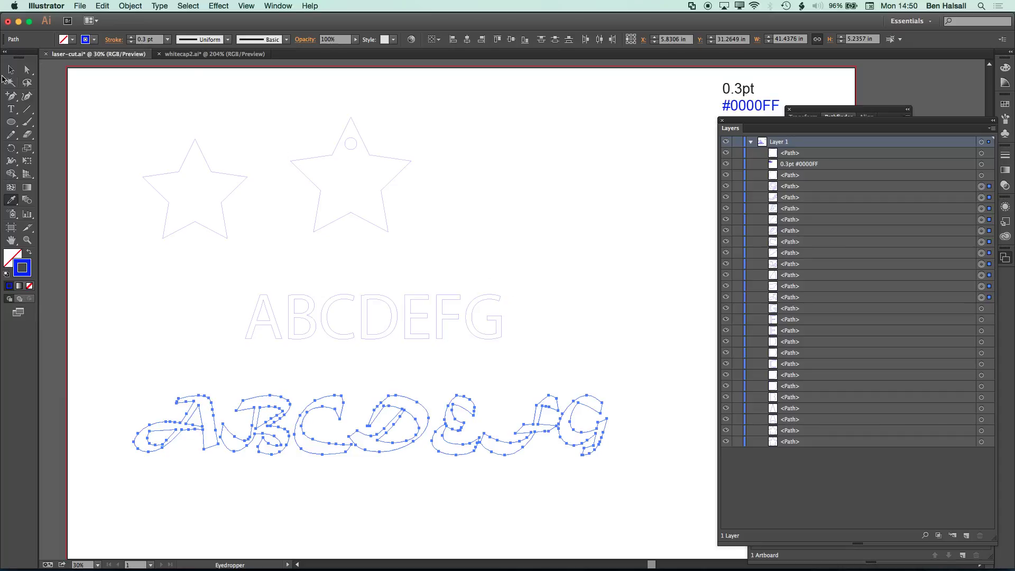
{"action": "left_click", "coordinate": [11, 69]}
{"action": "key", "text": "super+equal"}
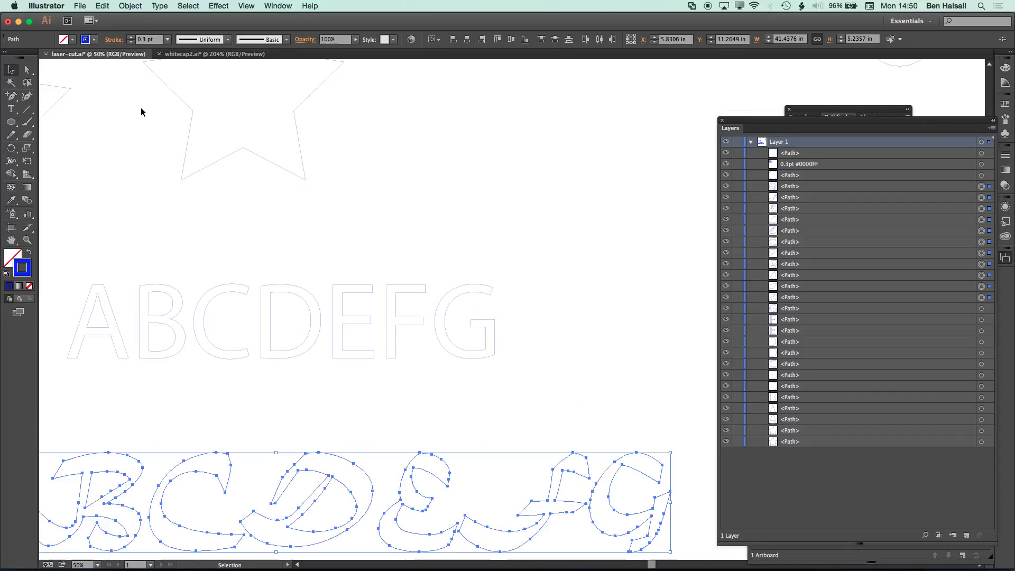
{"action": "left_click_drag", "start_coordinate": [288, 404], "coordinate": [426, 234]}
{"action": "left_click", "coordinate": [502, 268]}
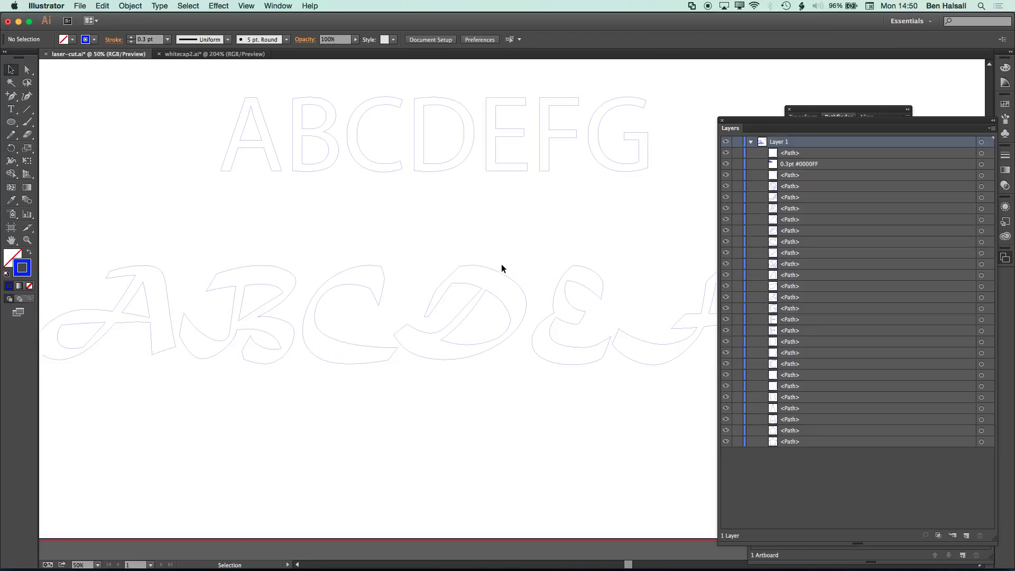
{"action": "left_click", "coordinate": [506, 274]}
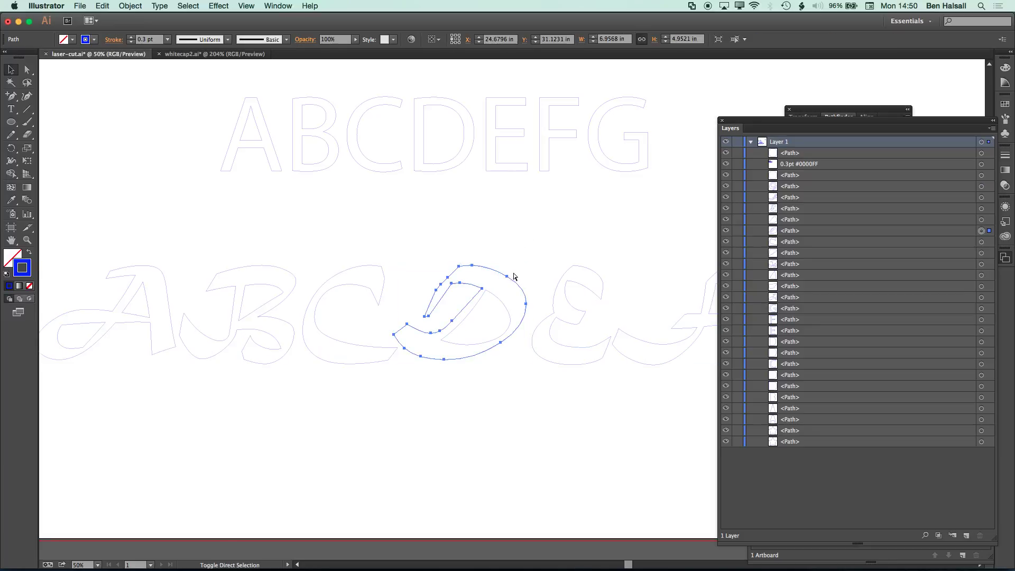
{"action": "key", "text": "super+c"}
{"action": "key", "text": "super+shift+v"}
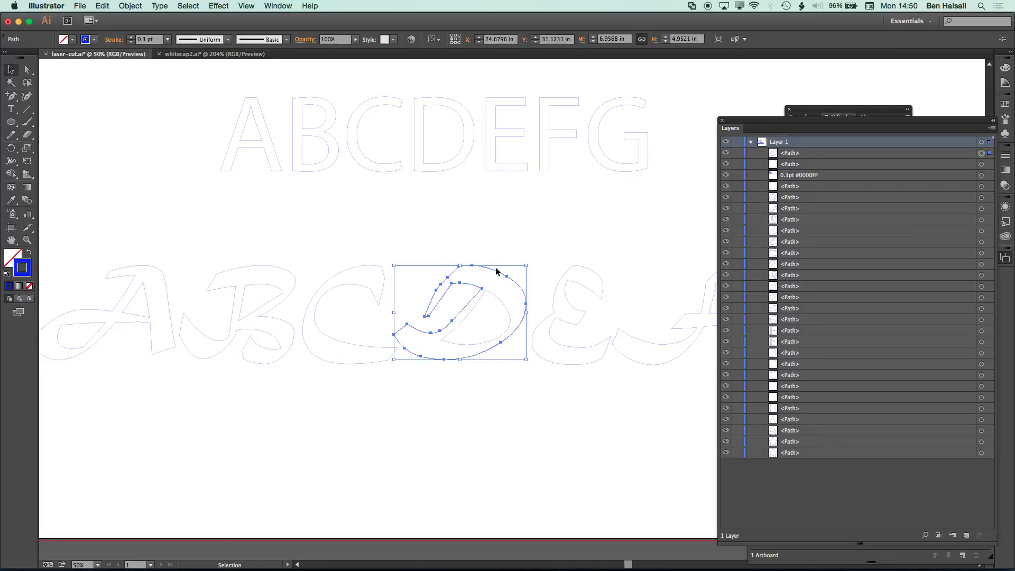
{"action": "mouse_move", "coordinate": [496, 273]}
{"action": "left_mouse_down"}
{"action": "mouse_move", "coordinate": [484, 286]}
{"action": "mouse_move", "coordinate": [491, 271]}
{"action": "mouse_move", "coordinate": [503, 283]}
{"action": "mouse_move", "coordinate": [496, 274]}
{"action": "left_mouse_up"}
{"action": "key", "text": "Delete"}
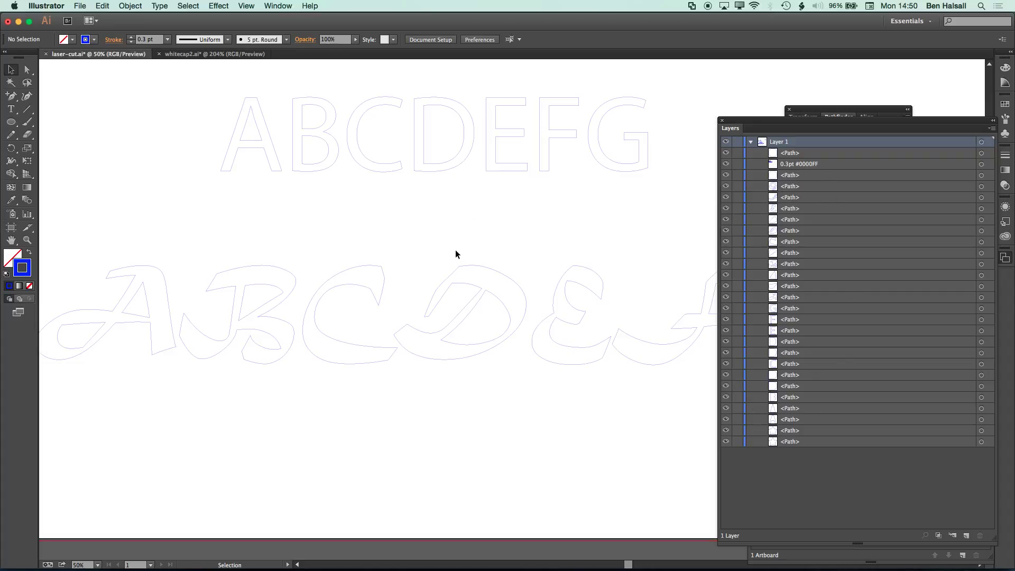
{"action": "left_click_drag", "start_coordinate": [456, 254], "coordinate": [485, 304]}
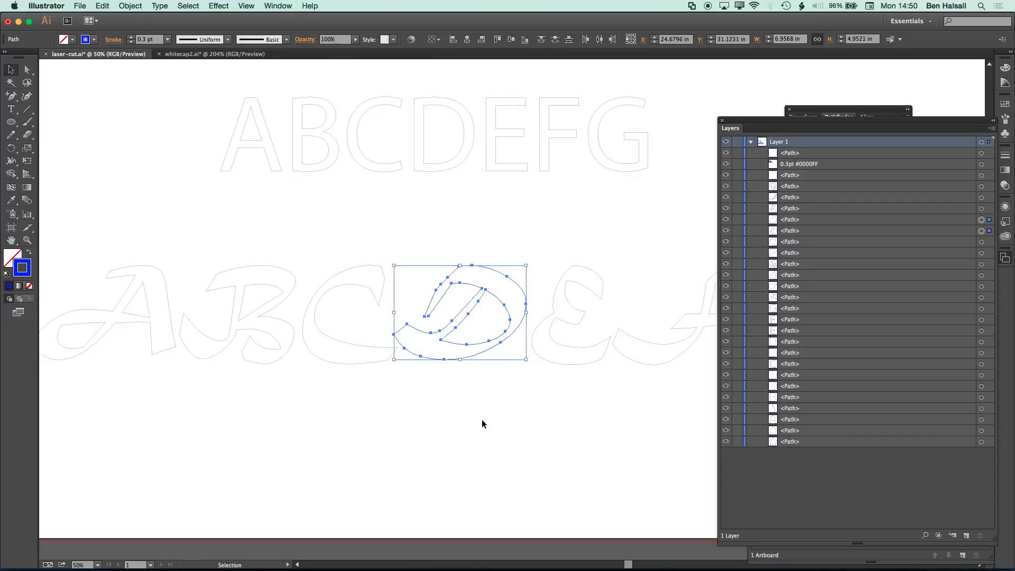
{"action": "left_click", "coordinate": [463, 396]}
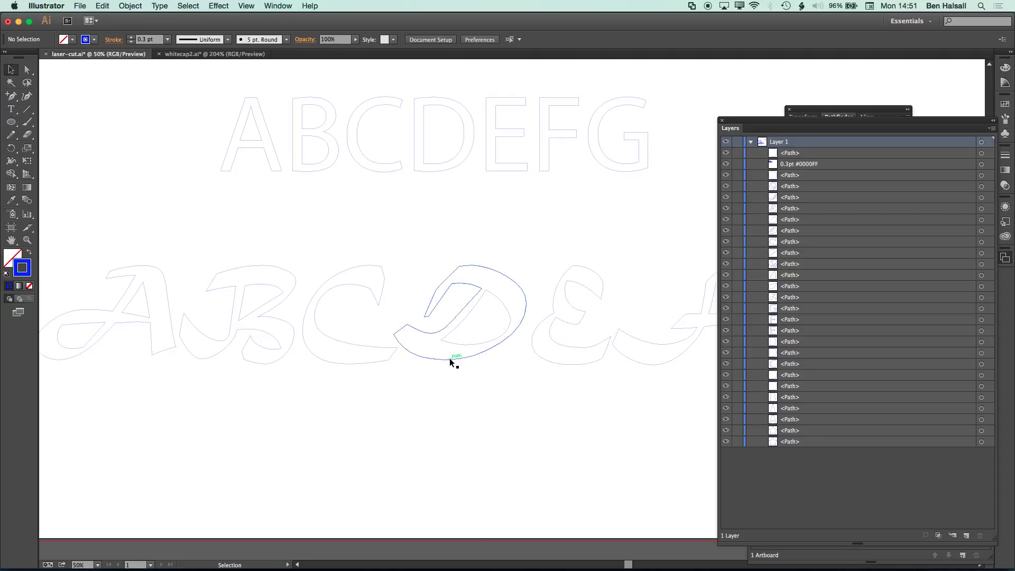
{"action": "left_click_drag", "start_coordinate": [450, 358], "coordinate": [453, 370]}
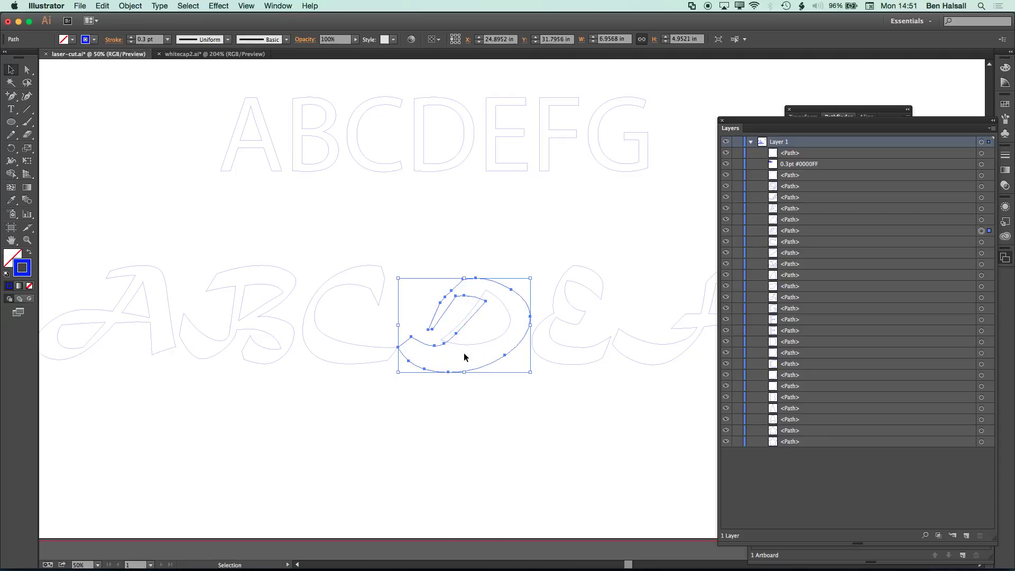
{"action": "key", "text": "ctrl+z"}
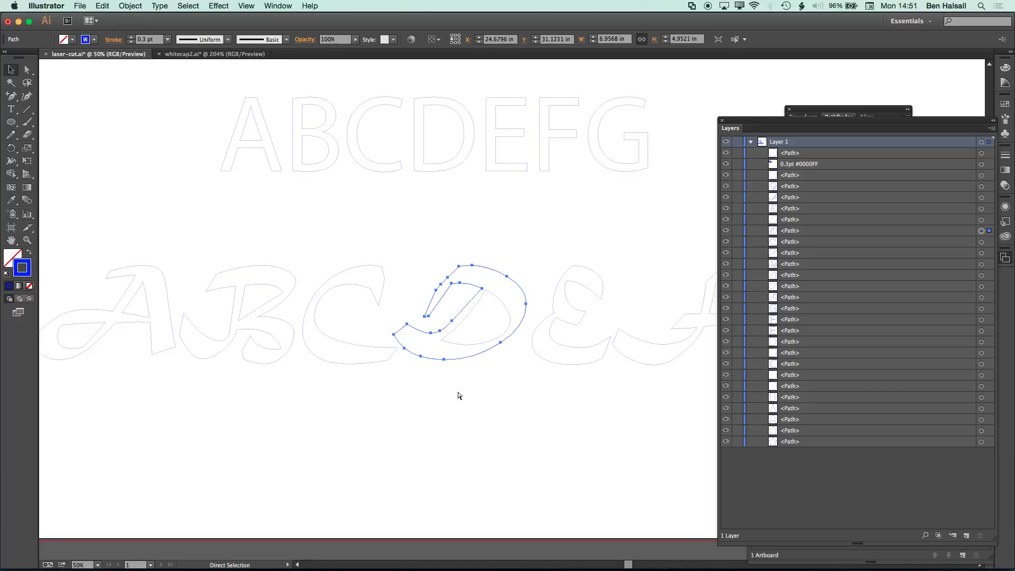
{"action": "left_click", "coordinate": [458, 393]}
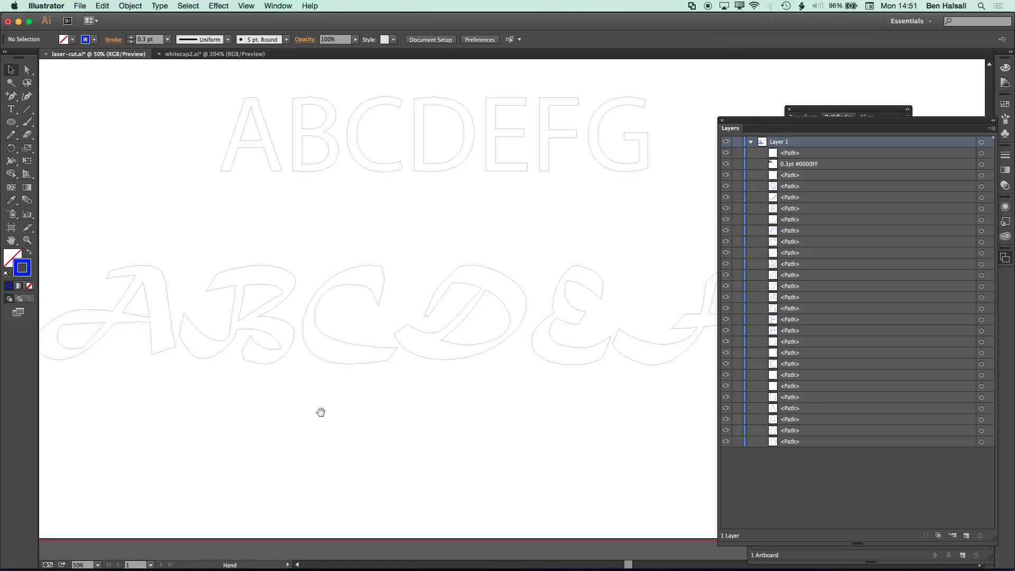
Step: Draw a circle below the script letters with a blue stroke and no fill
{"action": "left_click_drag", "start_coordinate": [320, 411], "coordinate": [402, 286]}
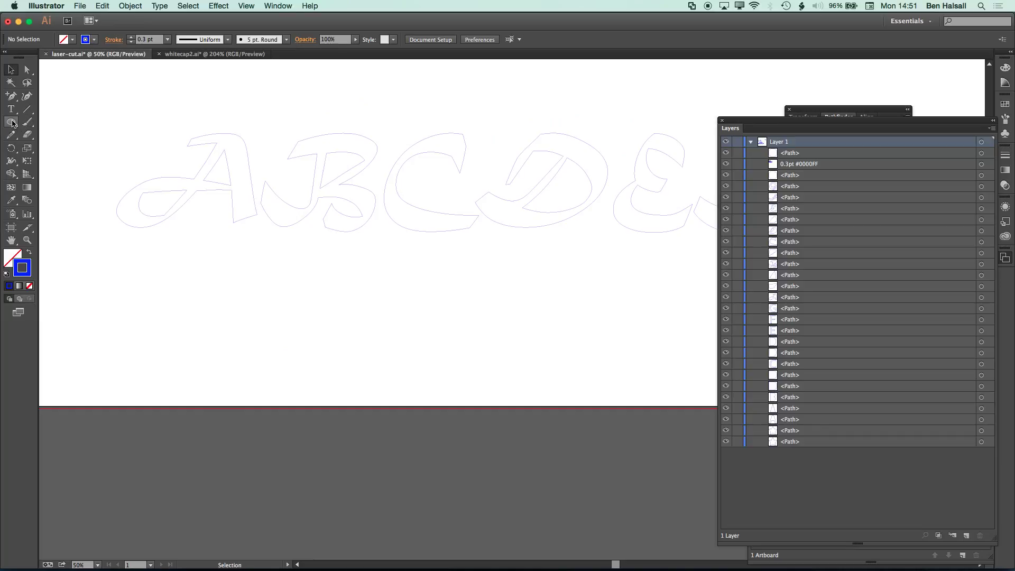
{"action": "left_click_drag", "start_coordinate": [11, 122], "coordinate": [59, 148]}
{"action": "left_click_drag", "start_coordinate": [256, 267], "coordinate": [366, 375]}
{"action": "left_click", "coordinate": [30, 252]}
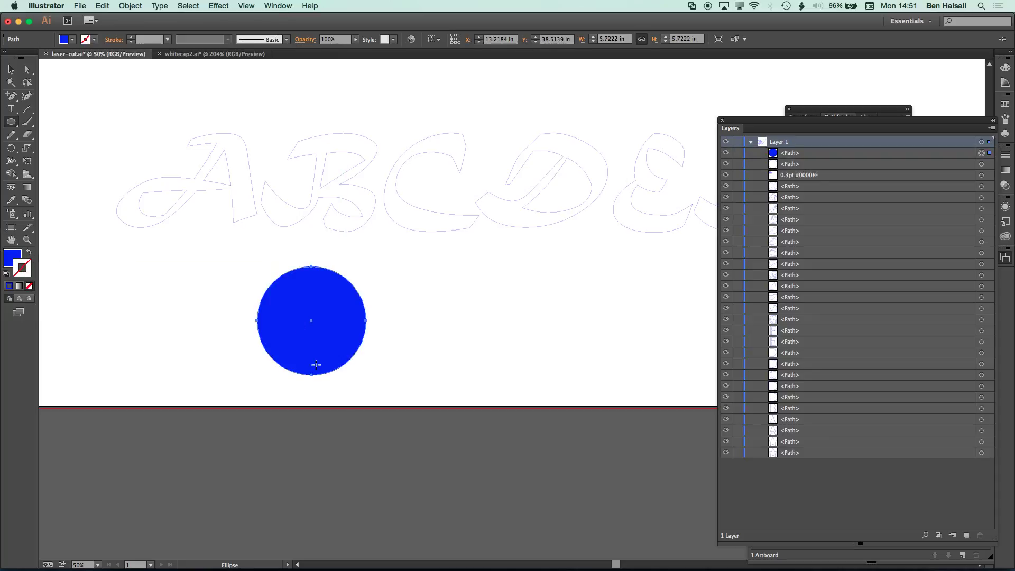
{"action": "left_click", "coordinate": [29, 253]}
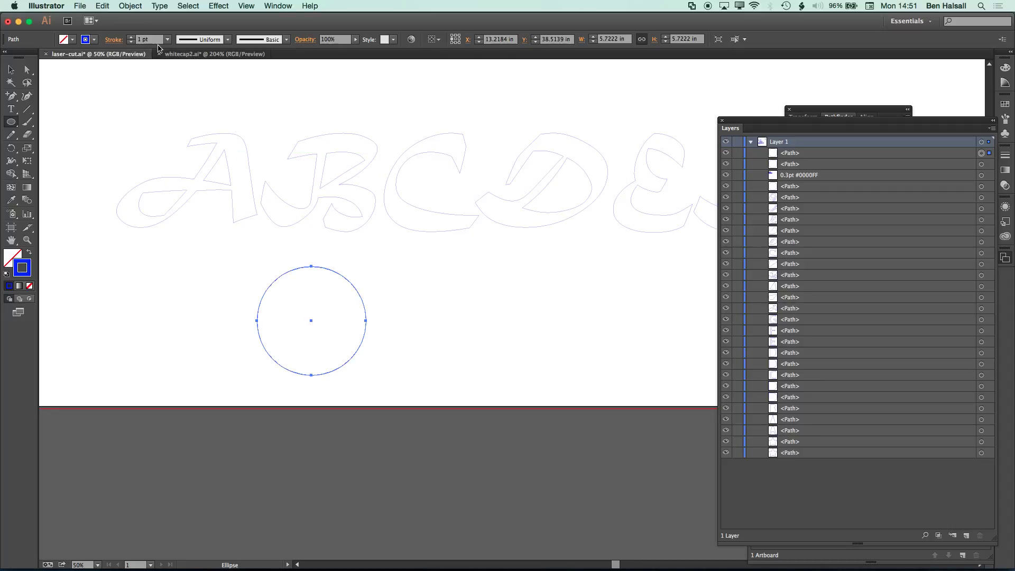
Step: Set the circle's stroke weight to 5 pt and reselect it
{"action": "left_click", "coordinate": [141, 39]}
{"action": "type", "text": "2"}
{"action": "key", "text": "Tab"}
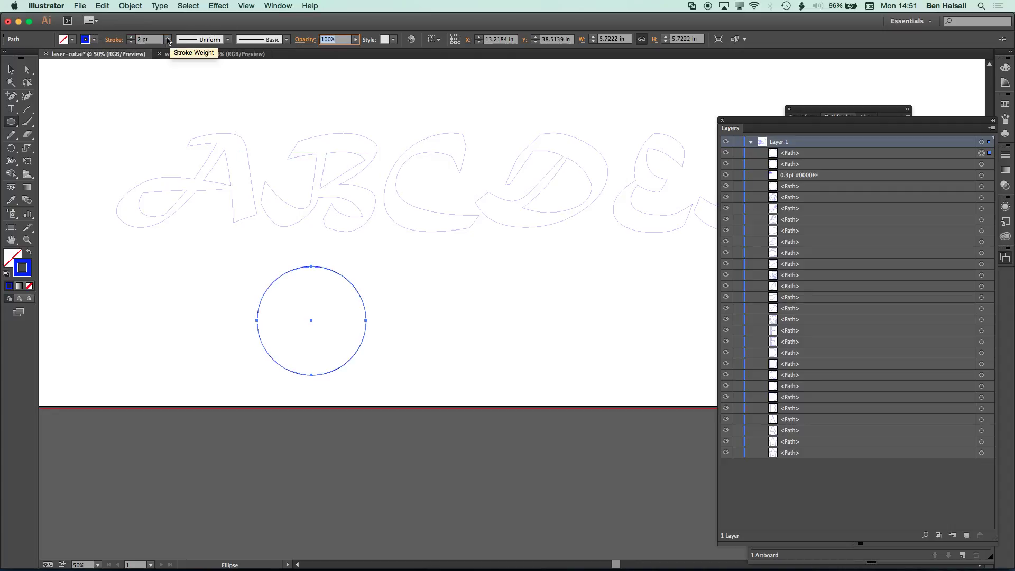
{"action": "key", "text": "shift+Tab"}
{"action": "type", "text": "5"}
{"action": "key", "text": "Tab"}
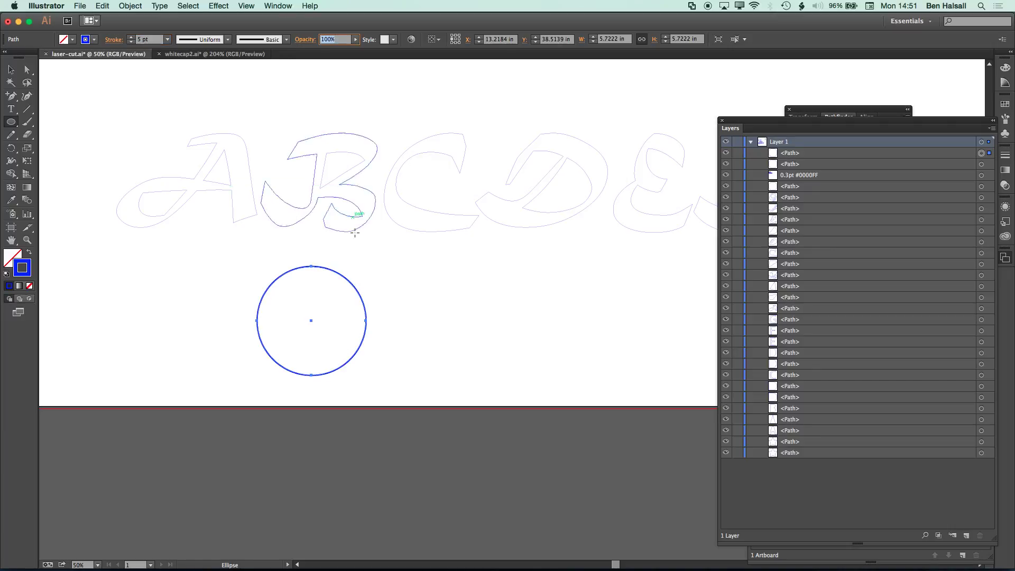
{"action": "scroll", "coordinate": [511, 309], "scroll_direction": "up", "scroll_amount": 3}
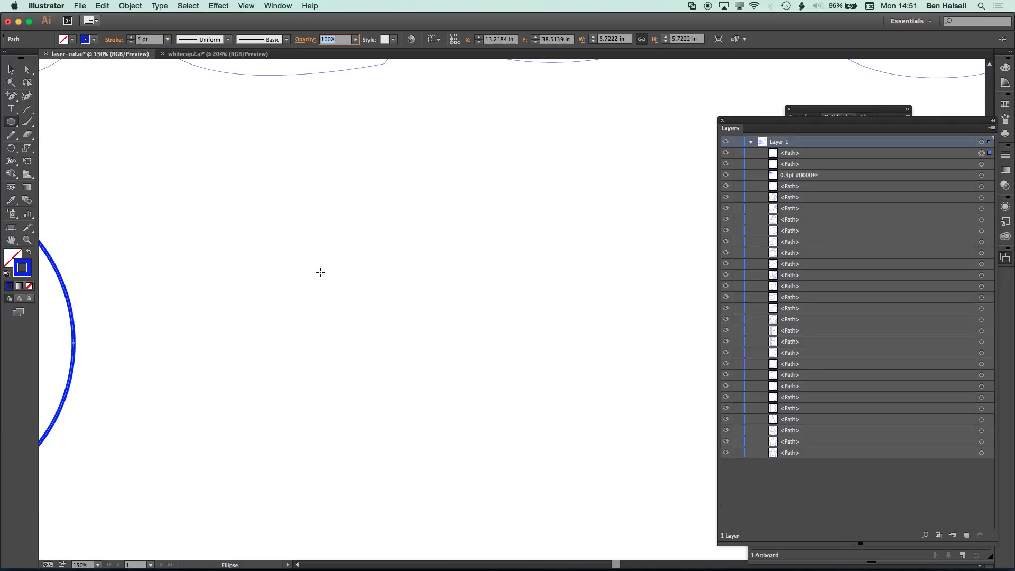
{"action": "key", "text": "v"}
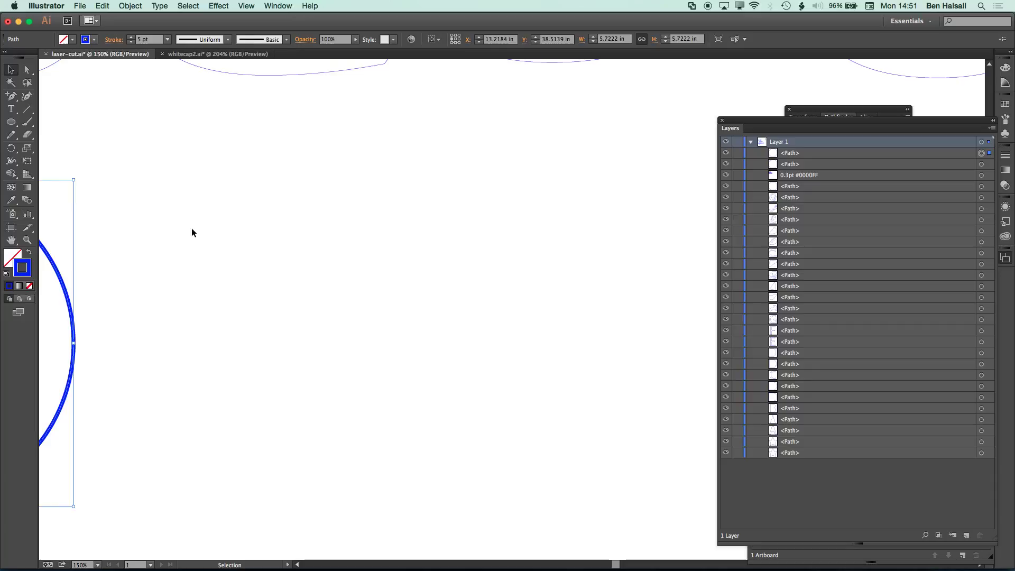
{"action": "left_click", "coordinate": [191, 227]}
{"action": "left_click_drag", "start_coordinate": [236, 329], "coordinate": [600, 311]}
{"action": "left_click", "coordinate": [376, 156]}
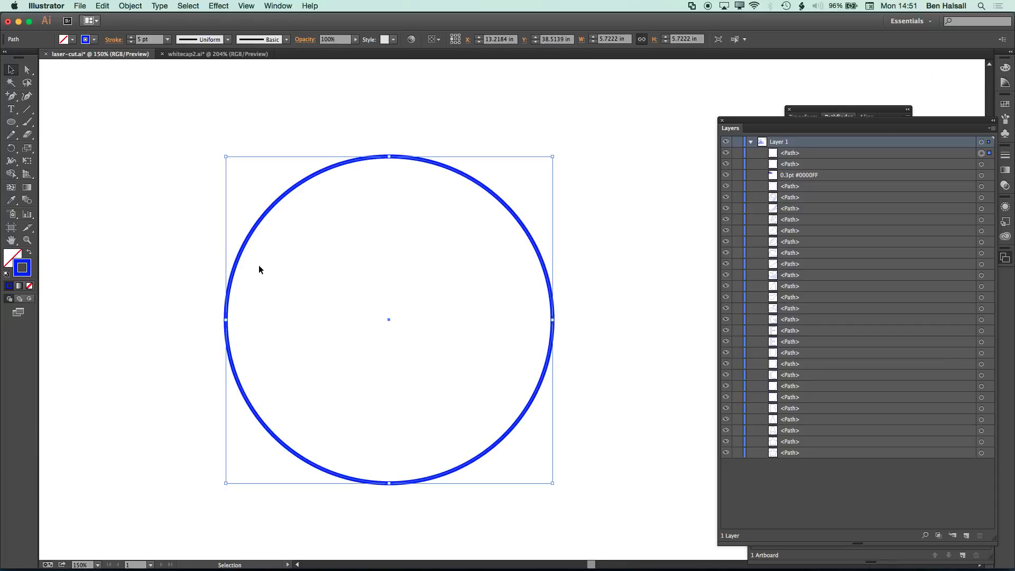
Step: Convert the demonstration circle's stroke into a filled outline with Object > Path > Outline Stroke
{"action": "left_click", "coordinate": [128, 5]}
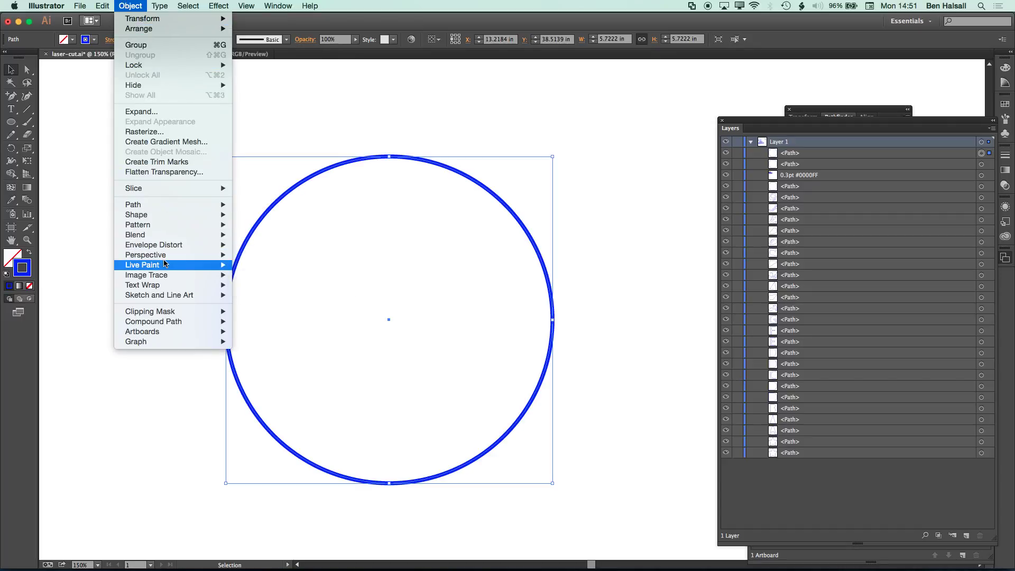
{"action": "mouse_move", "coordinate": [212, 205]}
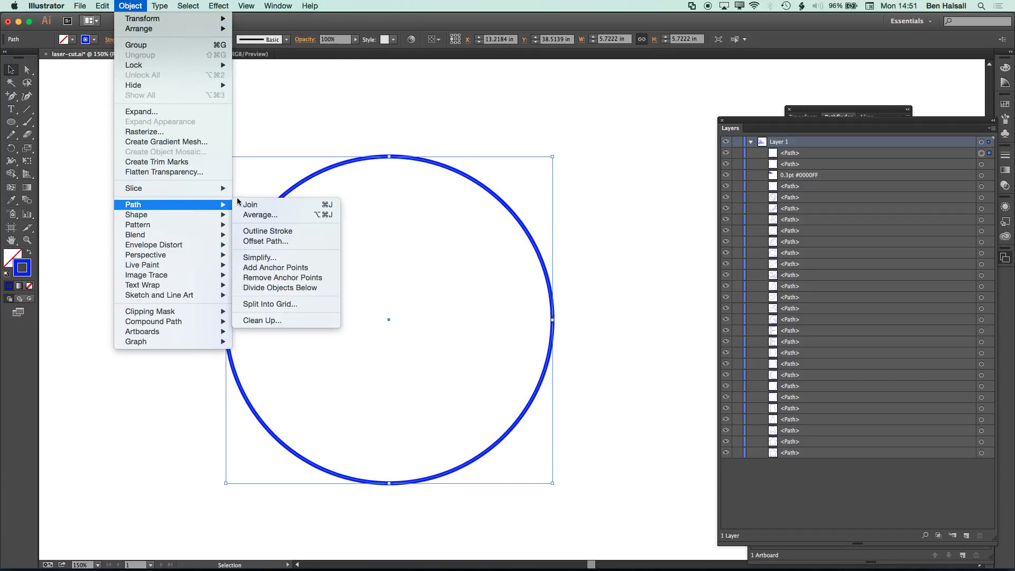
{"action": "left_click", "coordinate": [284, 235]}
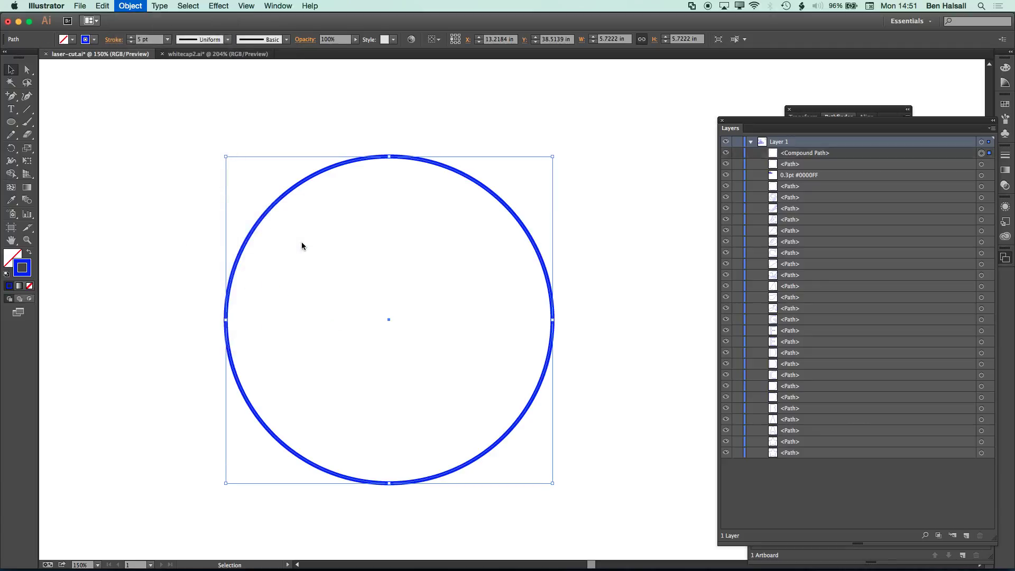
{"action": "left_click", "coordinate": [351, 137]}
Step: Test the outlined circle's anchors by pulling its top point into a crescent, then undo it
{"action": "key", "text": "a"}
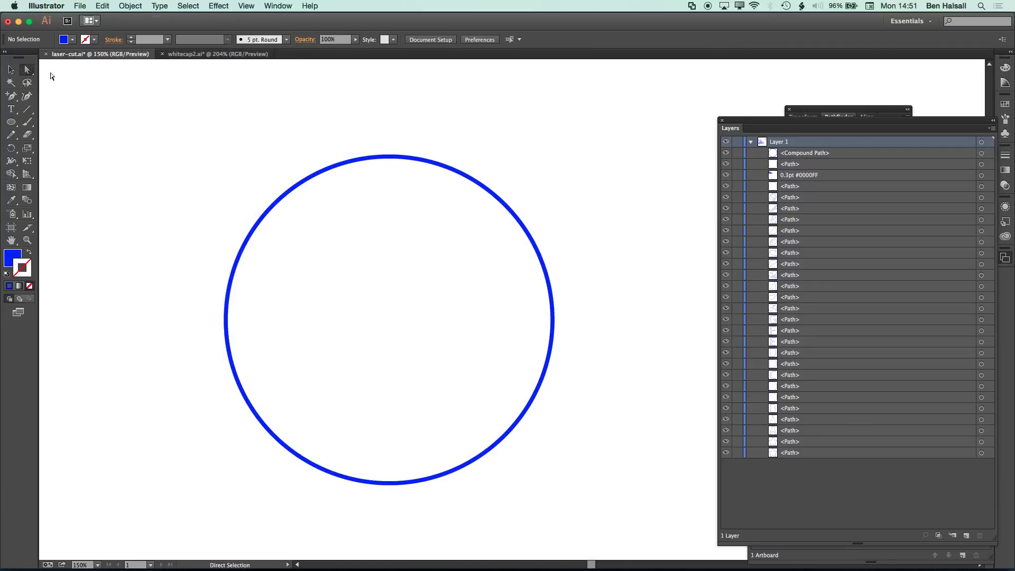
{"action": "left_click", "coordinate": [376, 157]}
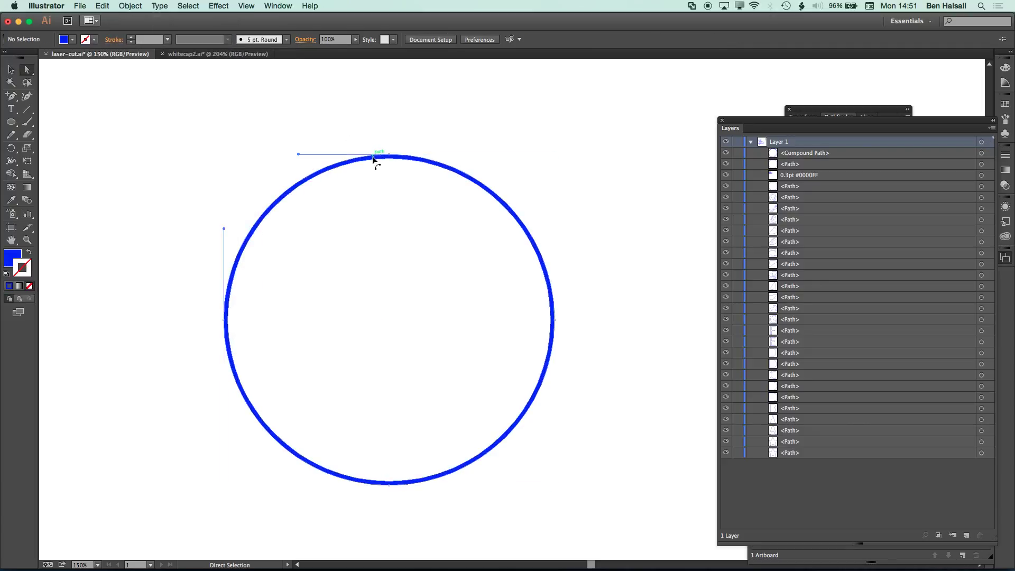
{"action": "left_click", "coordinate": [401, 158]}
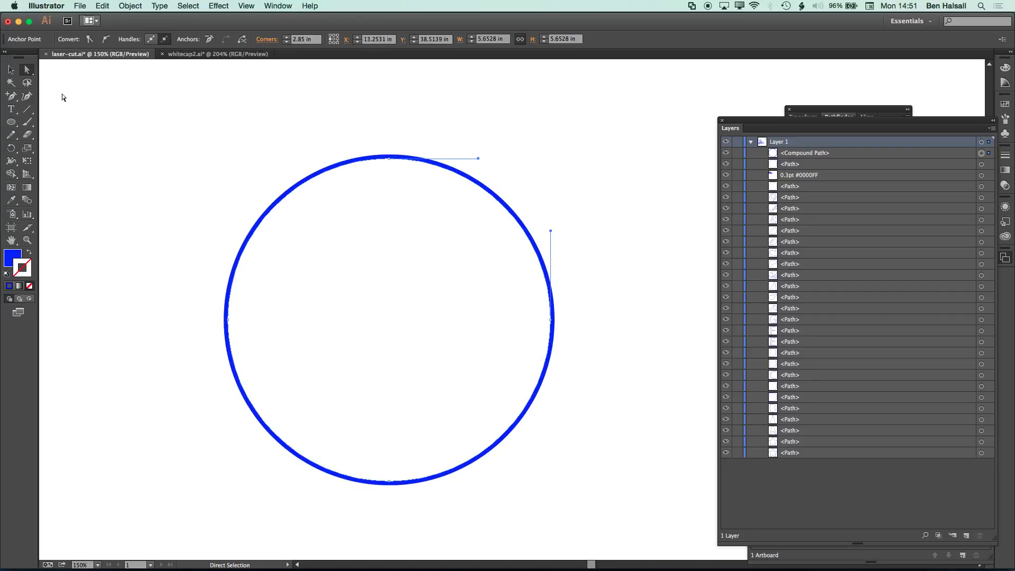
{"action": "left_click_drag", "start_coordinate": [383, 153], "coordinate": [383, 189]}
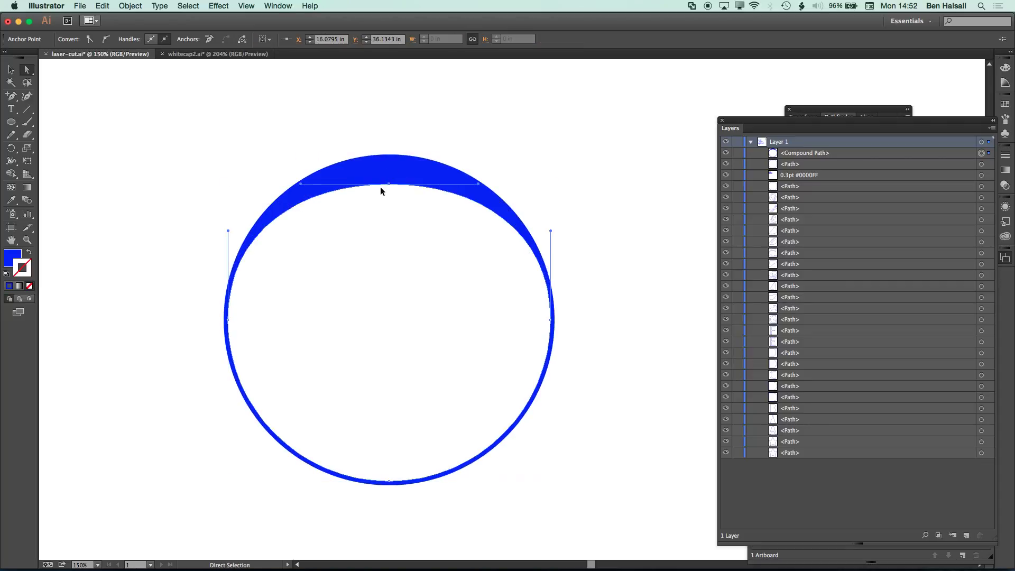
{"action": "key", "text": "super+z"}
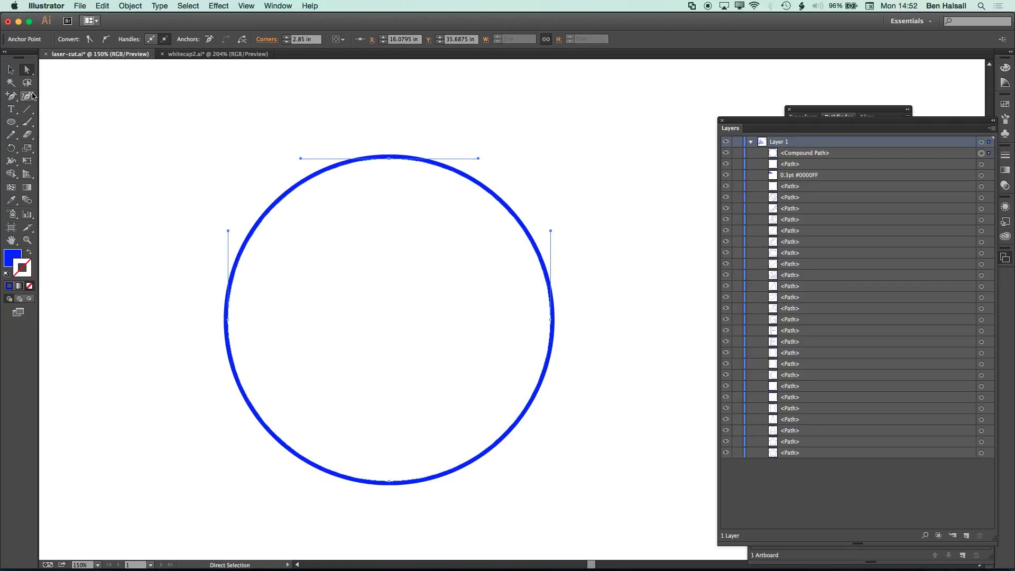
Step: Delete the outlined circle and fit the whole artboard in the window
{"action": "left_click", "coordinate": [10, 69]}
{"action": "left_click_drag", "start_coordinate": [323, 131], "coordinate": [448, 191]}
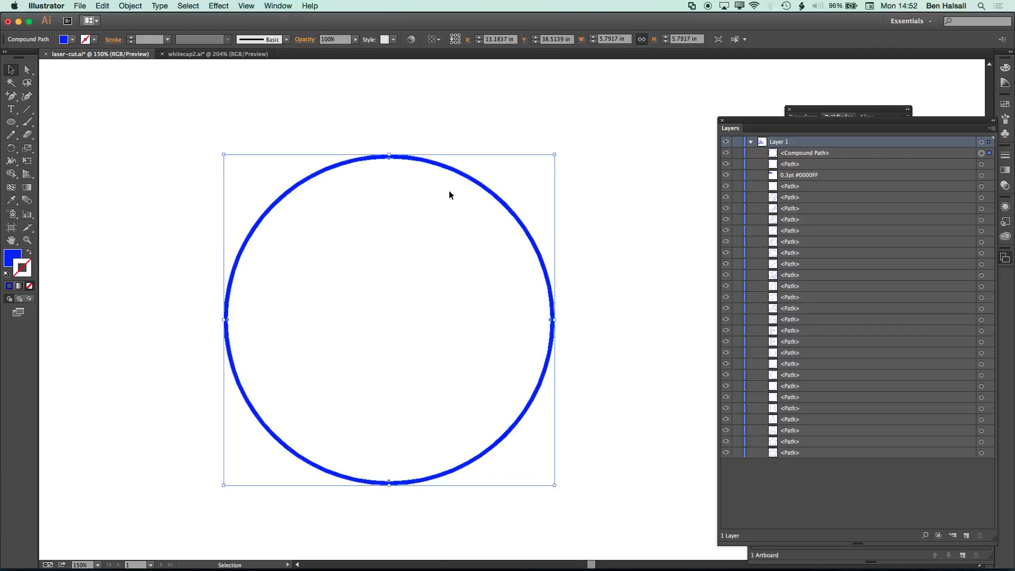
{"action": "key", "text": "Delete"}
{"action": "key", "text": "super+0"}
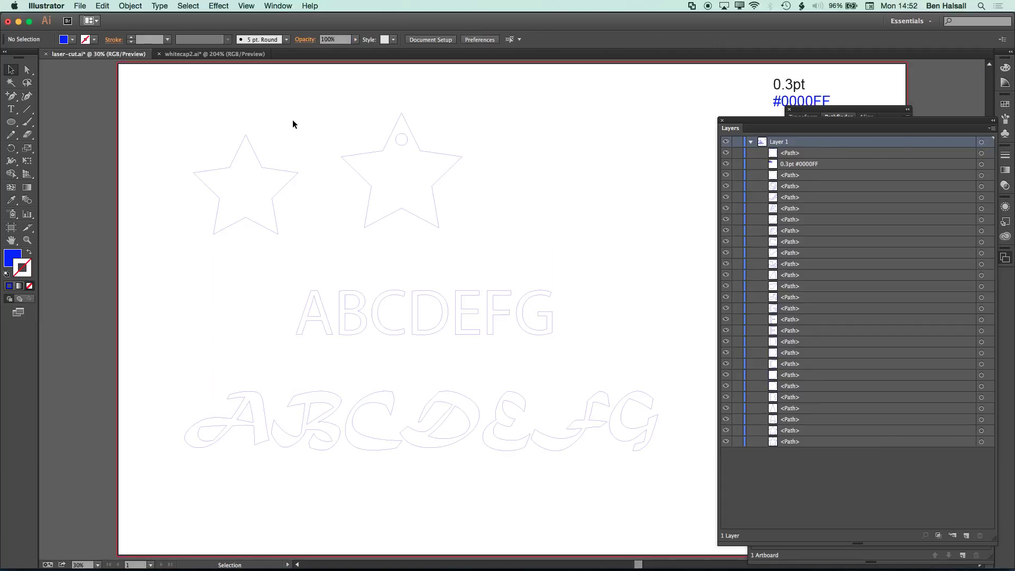
{"action": "left_click_drag", "start_coordinate": [550, 190], "coordinate": [487, 179]}
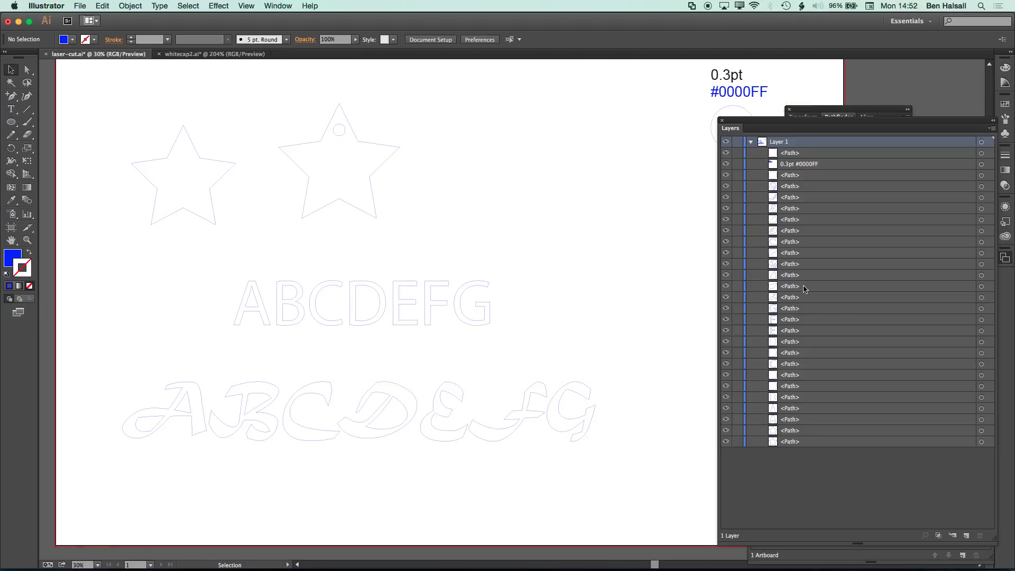